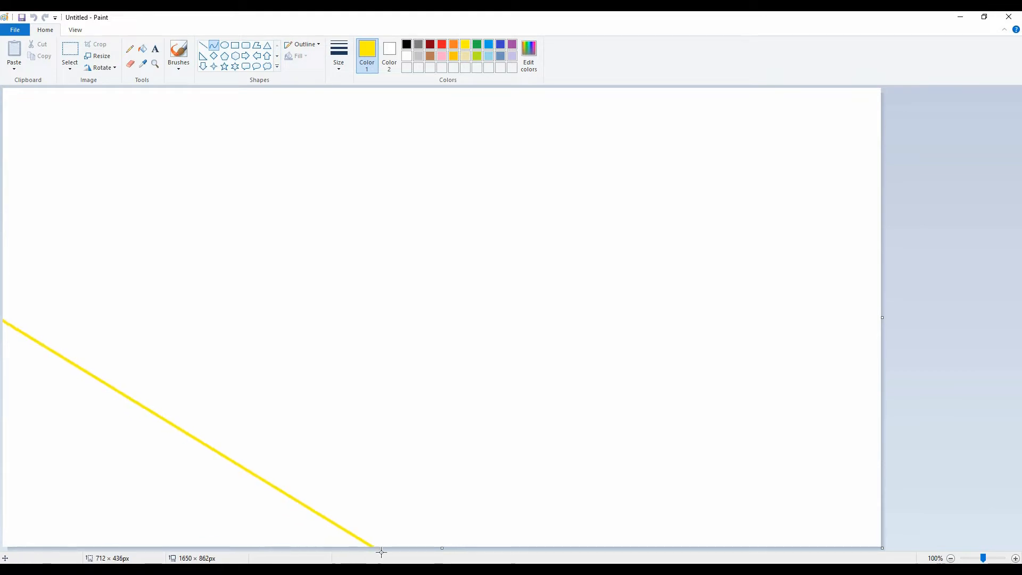
Step: Bend the yellow line into an arc around the canvas's lower-left corner, and draw a larger orange arc around it
drag(205, 442, 323, 330)
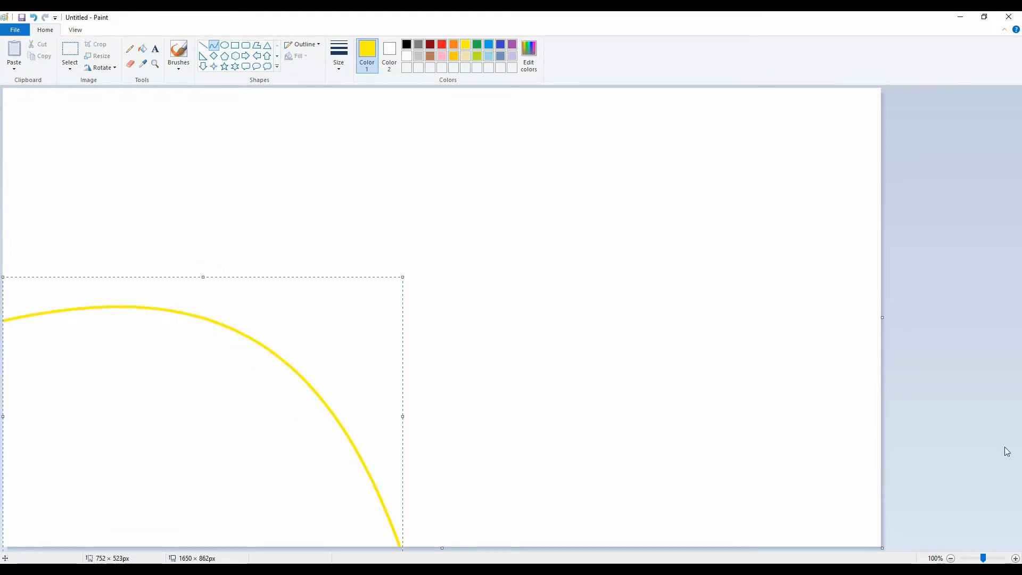
click(1006, 450)
click(453, 45)
drag(3, 226, 567, 548)
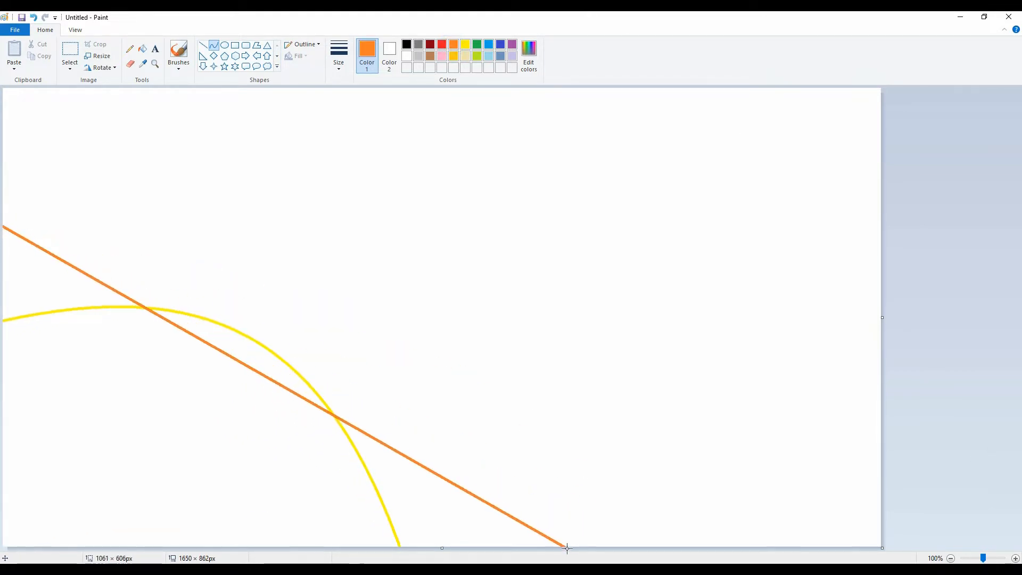
mouse_move(358, 464)
mouse_down()
mouse_move(373, 247)
mouse_move(303, 175)
mouse_up()
mouse_move(303, 183)
mouse_down()
mouse_move(422, 210)
mouse_move(432, 229)
mouse_move(538, 271)
mouse_up()
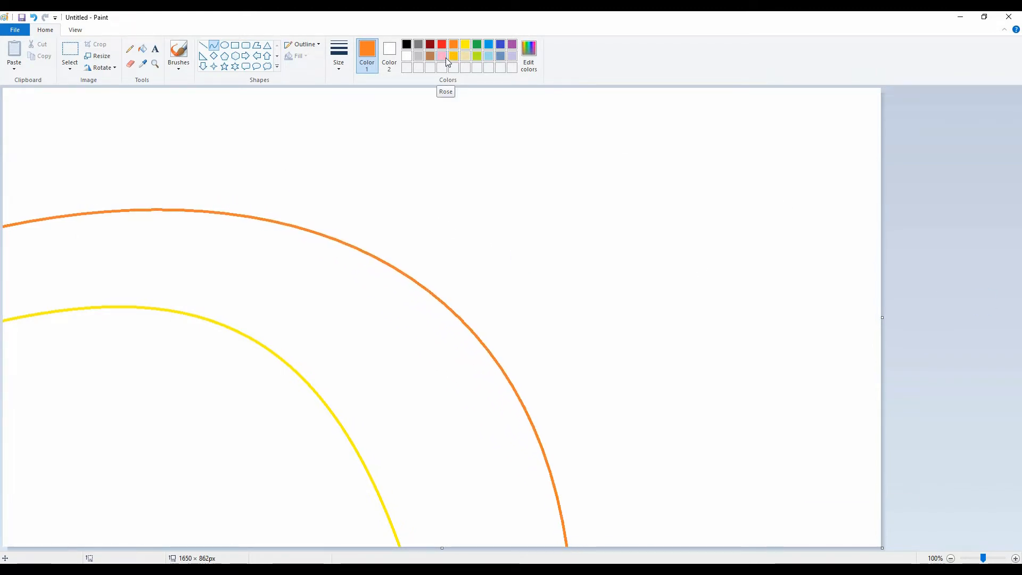
Step: Mix a custom strong pink from rose and draw a pink arc outside the orange one, from left to bottom edge
click(442, 56)
click(529, 54)
click(591, 270)
click(410, 363)
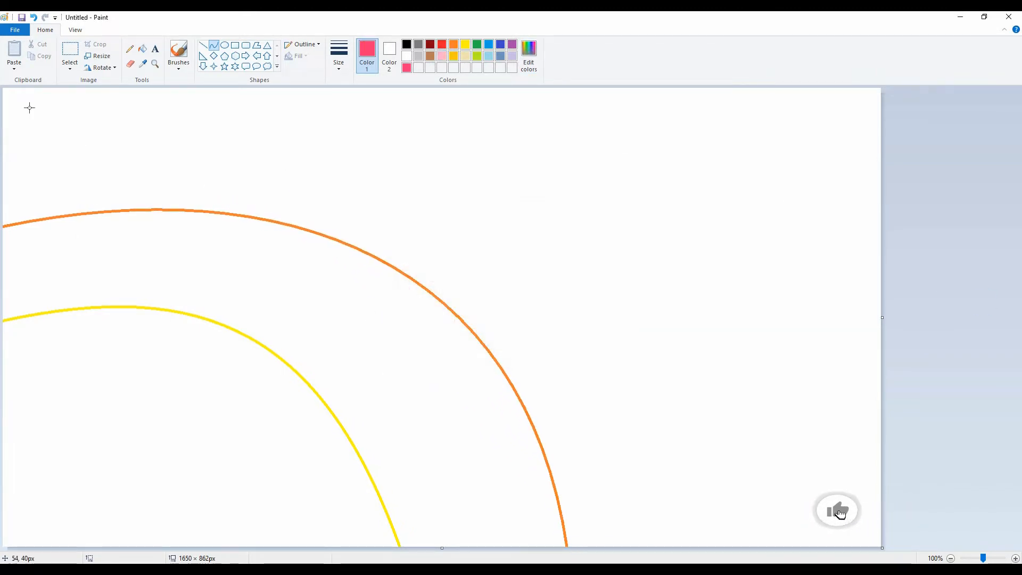
drag(4, 114, 727, 548)
drag(373, 334, 597, 186)
click(960, 209)
Step: Draw a blue arc outside the pink one, running from the canvas's top edge to its bottom edge
click(488, 44)
drag(445, 89, 867, 548)
drag(658, 314, 725, 146)
click(939, 221)
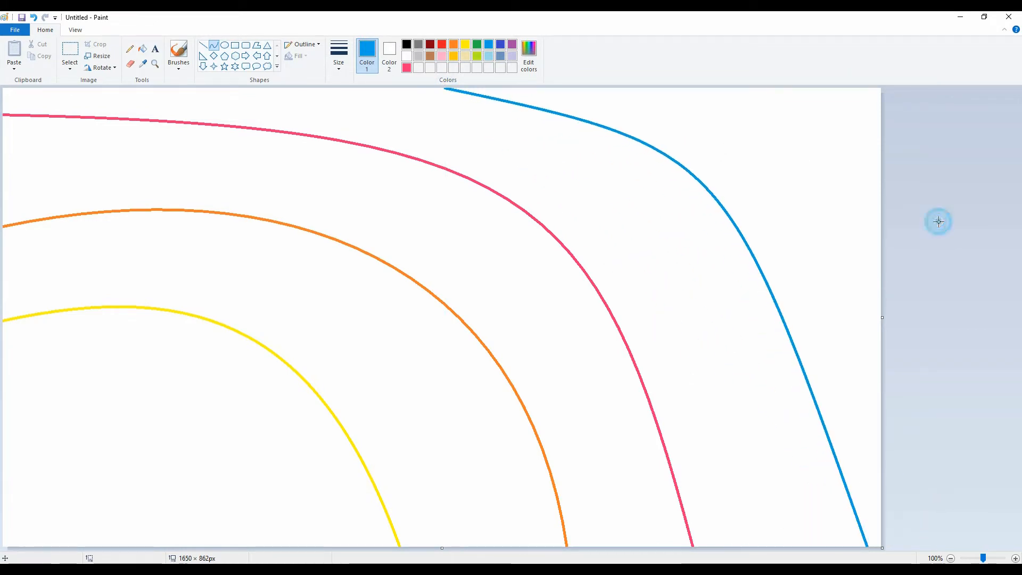
Step: Fill the upper-right corner area with indigo and the band between the blue and pink arcs with blue
click(500, 44)
click(143, 49)
click(726, 119)
click(489, 45)
click(563, 200)
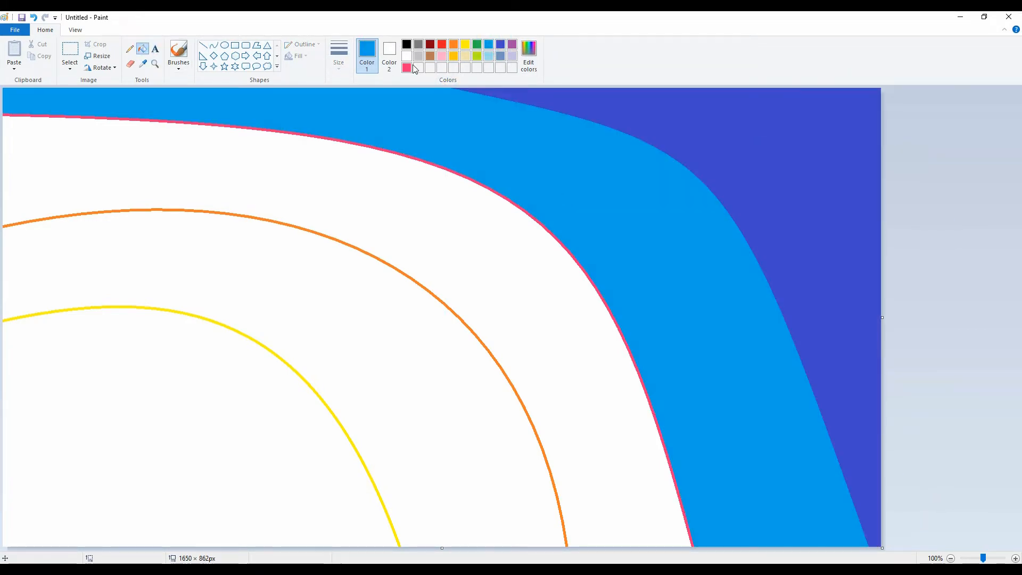
Step: Fill the next bands inward with the custom pink and orange, and the innermost area with yellow
click(406, 67)
click(319, 176)
click(453, 44)
click(346, 298)
click(465, 44)
click(210, 468)
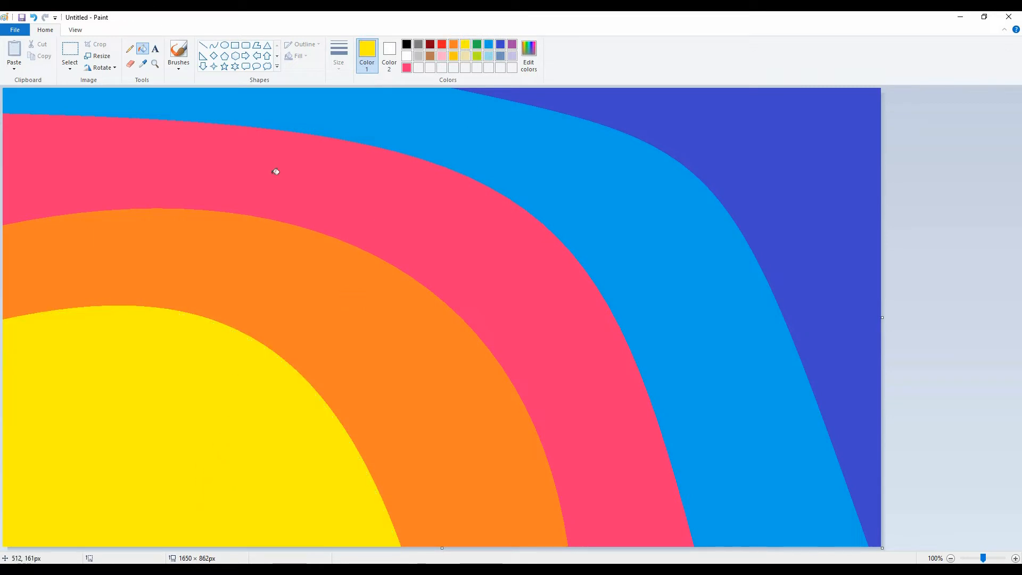
Step: Brush textured yellow strokes over the yellow-orange boundary and orange strokes over the orange-pink boundary
click(179, 66)
click(180, 93)
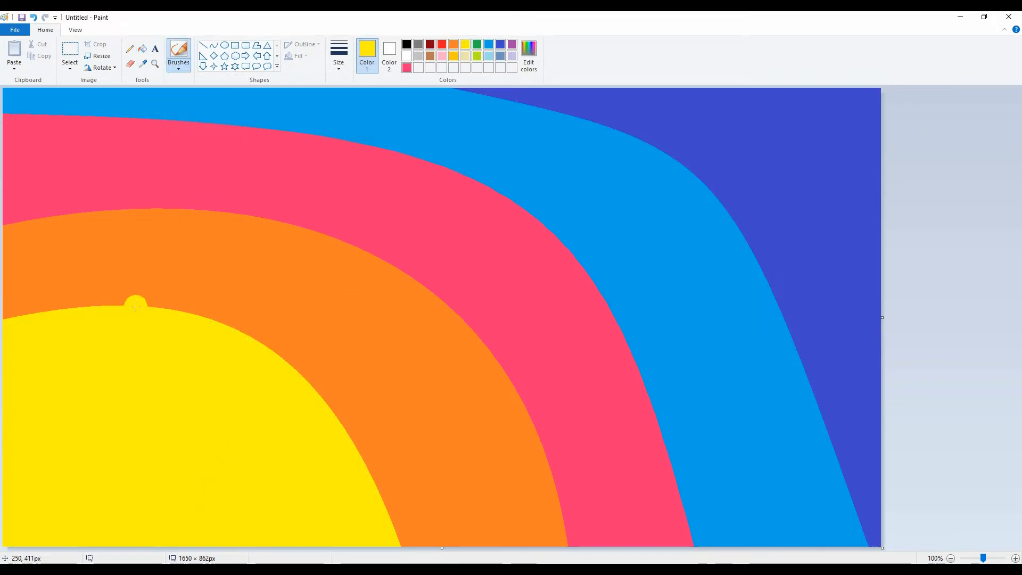
mouse_move(172, 320)
mouse_down()
mouse_move(112, 298)
mouse_move(295, 367)
mouse_move(396, 514)
mouse_move(245, 319)
mouse_move(16, 298)
mouse_up()
mouse_move(37, 210)
mouse_down()
mouse_move(211, 226)
mouse_move(198, 206)
mouse_move(386, 256)
mouse_move(472, 315)
mouse_move(540, 419)
mouse_move(575, 558)
mouse_move(593, 546)
mouse_move(481, 342)
mouse_move(395, 271)
mouse_move(266, 213)
mouse_move(132, 195)
mouse_move(1, 237)
mouse_up()
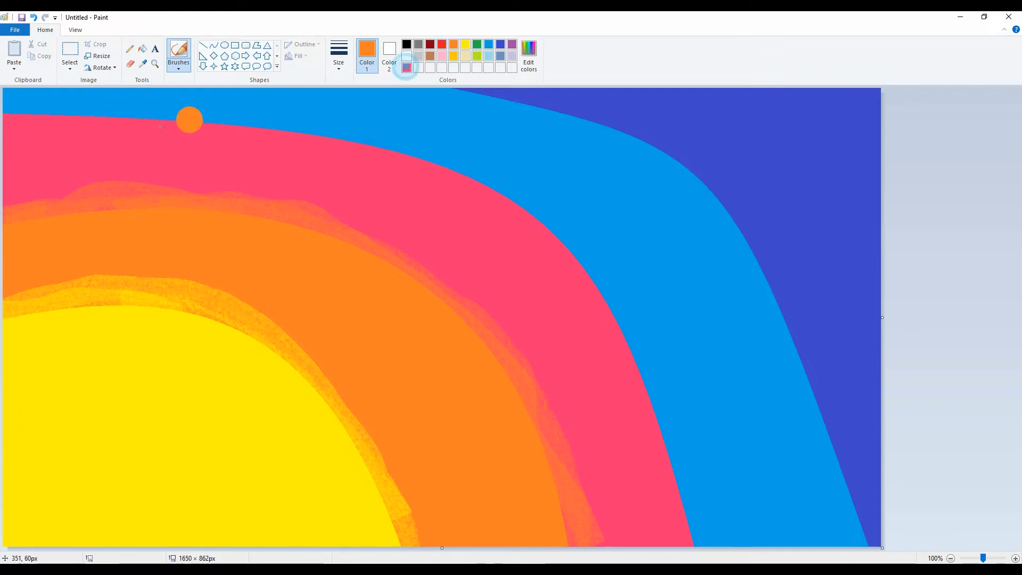
Step: Brush textured pink strokes over the pink-blue boundary and blue strokes over the blue-indigo boundary
click(406, 67)
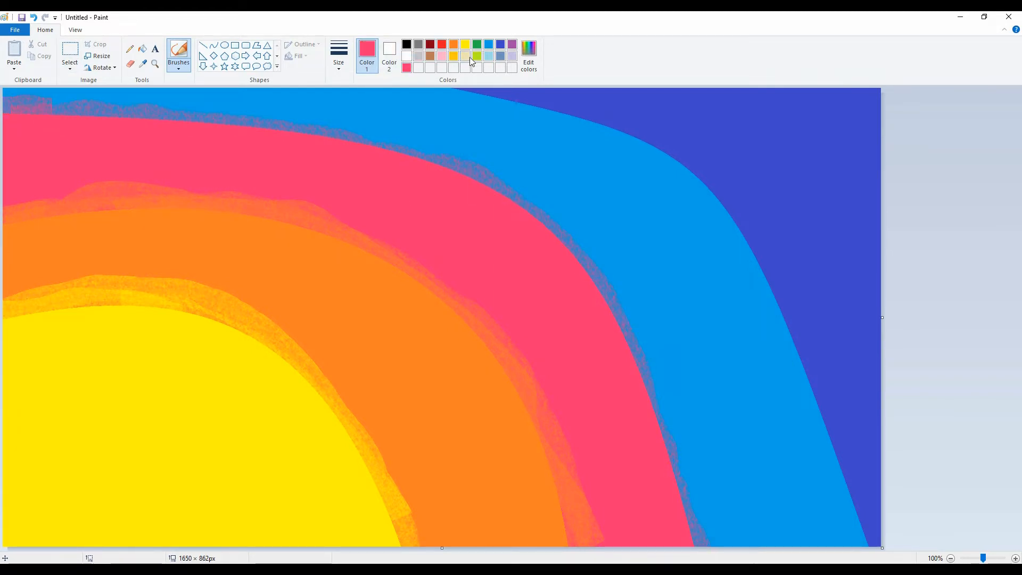
click(488, 44)
mouse_move(577, 130)
mouse_down()
mouse_move(674, 153)
mouse_move(652, 138)
mouse_move(749, 237)
mouse_move(910, 539)
mouse_up()
mouse_move(801, 349)
mouse_down()
mouse_move(859, 490)
mouse_move(851, 510)
mouse_move(863, 530)
mouse_up()
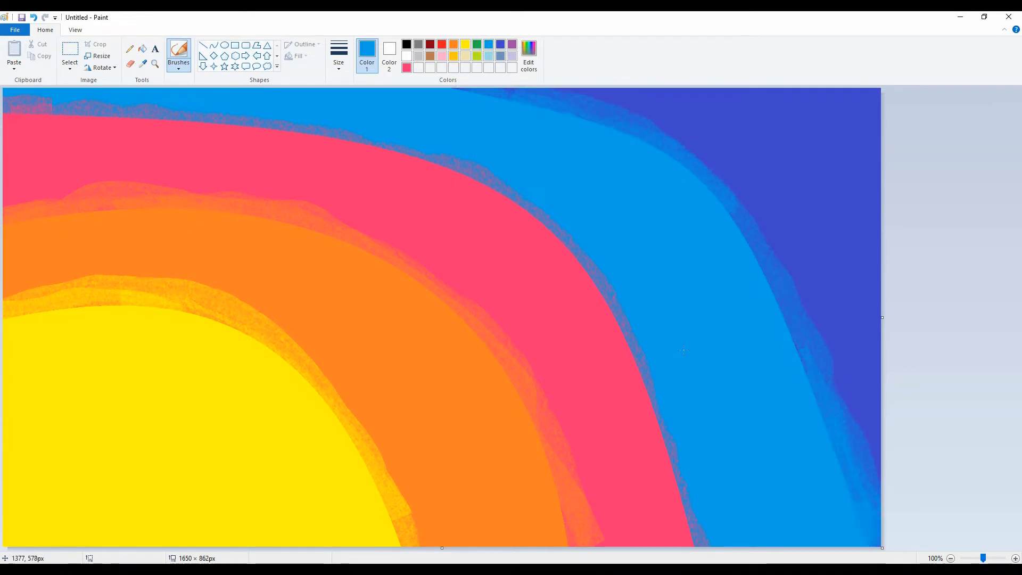
Step: Blur the colour bands by resizing the image to 8 pixels wide and back to 1650, without maintaining aspect ratio
click(111, 62)
drag(148, 112, 65, 114)
text(8)
key(Return)
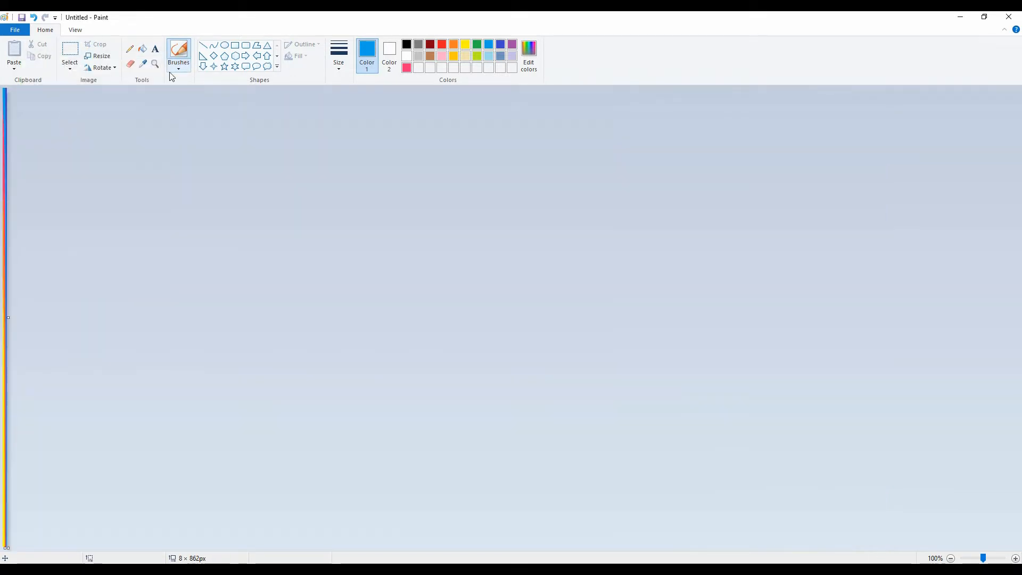
click(99, 55)
click(38, 154)
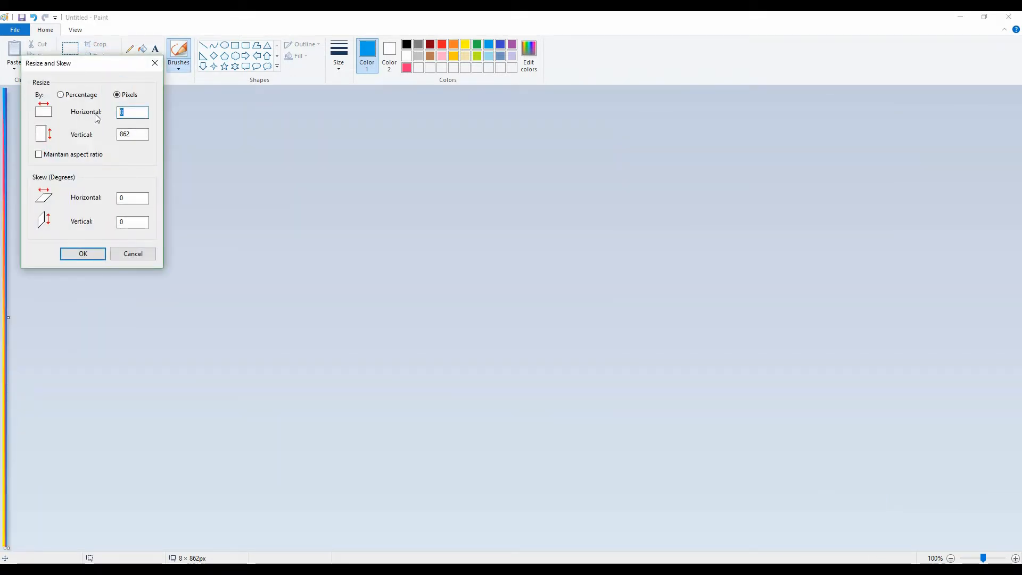
text(1650)
key(Return)
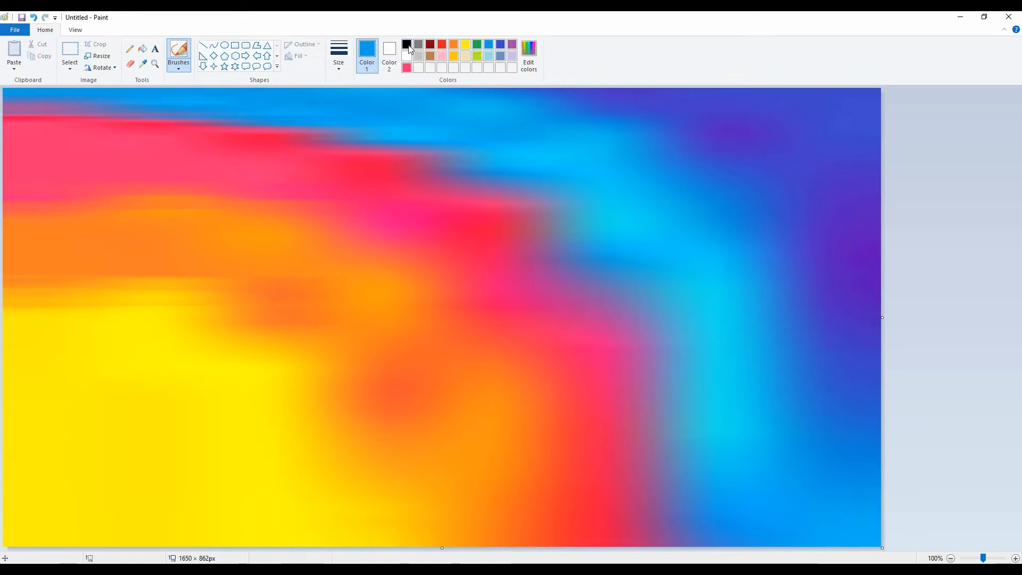
Step: Set the Polygon shape to black for both colours with solid fill, trying it on a wedge about 734 × 27 px
click(257, 48)
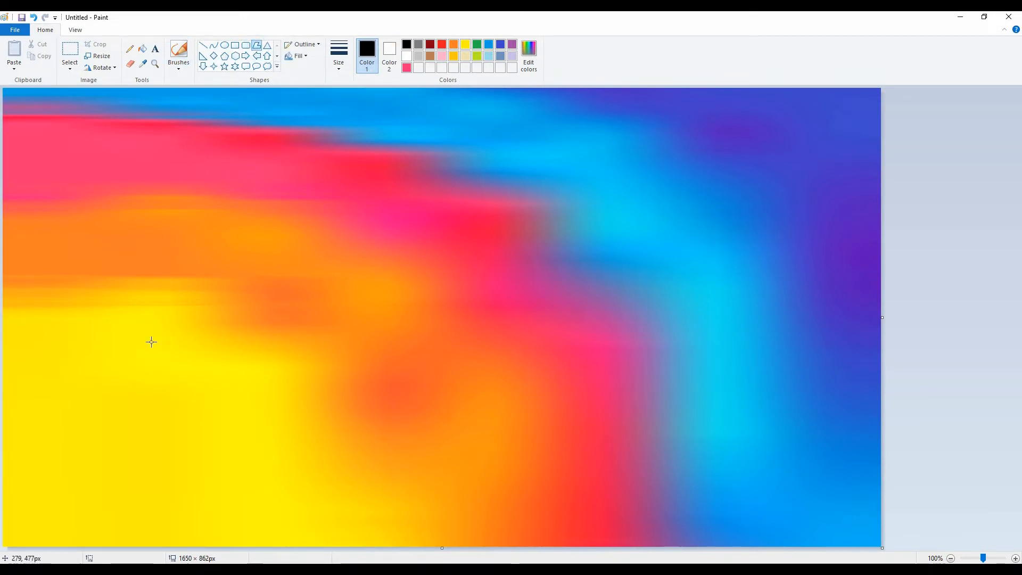
click(389, 50)
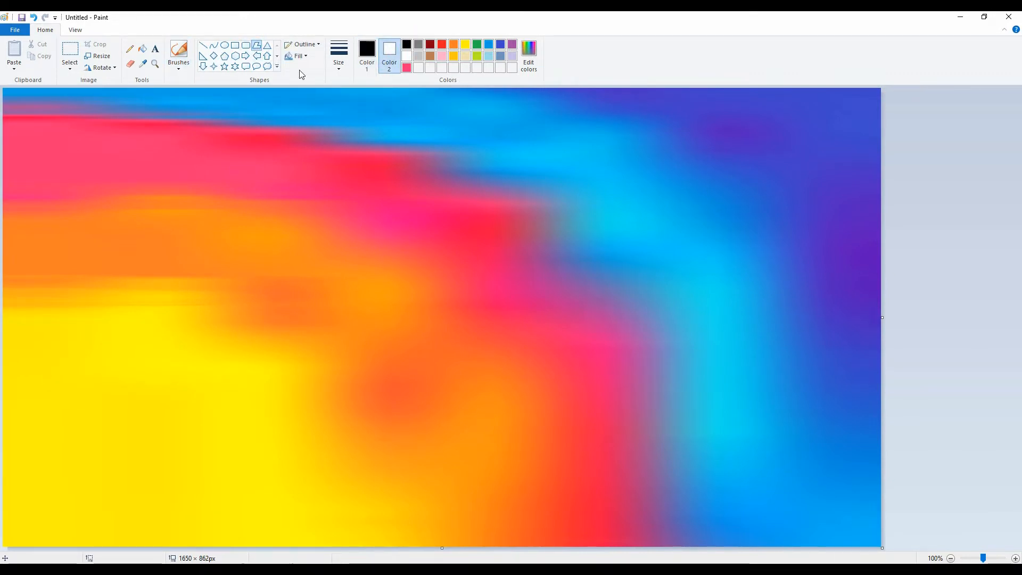
click(406, 44)
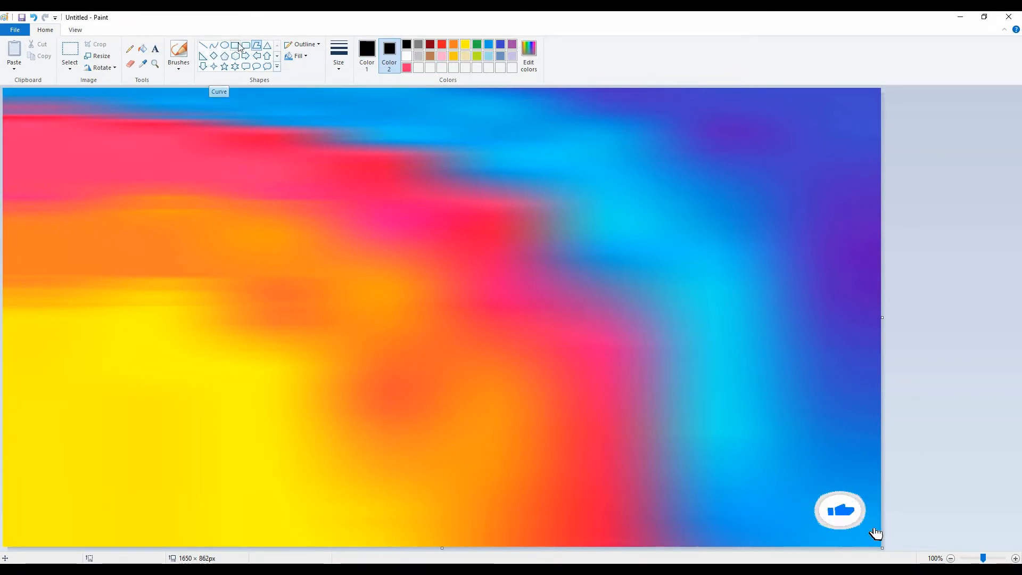
drag(5, 349, 392, 350)
drag(331, 365, 3, 364)
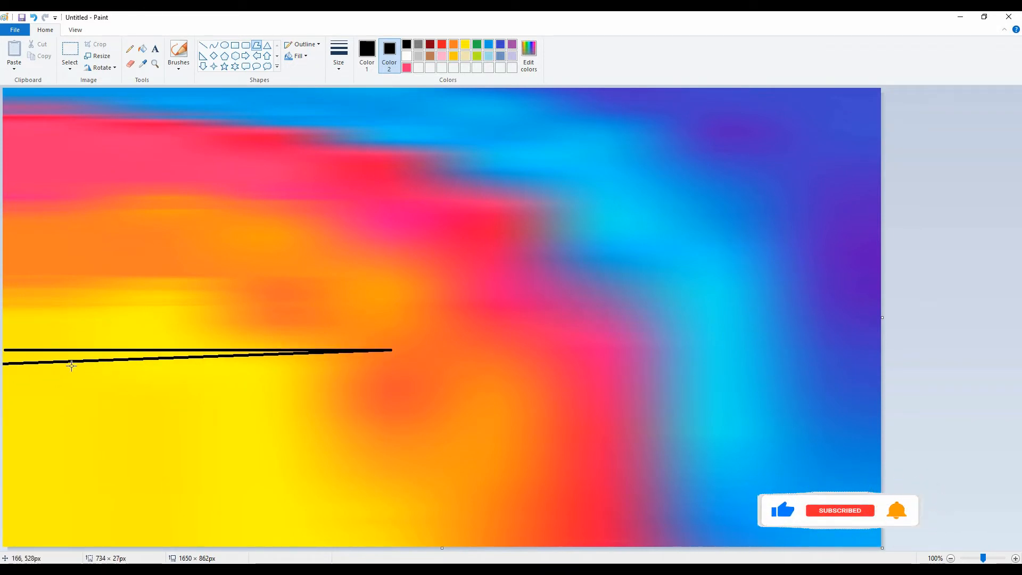
click(4, 349)
click(299, 56)
click(308, 81)
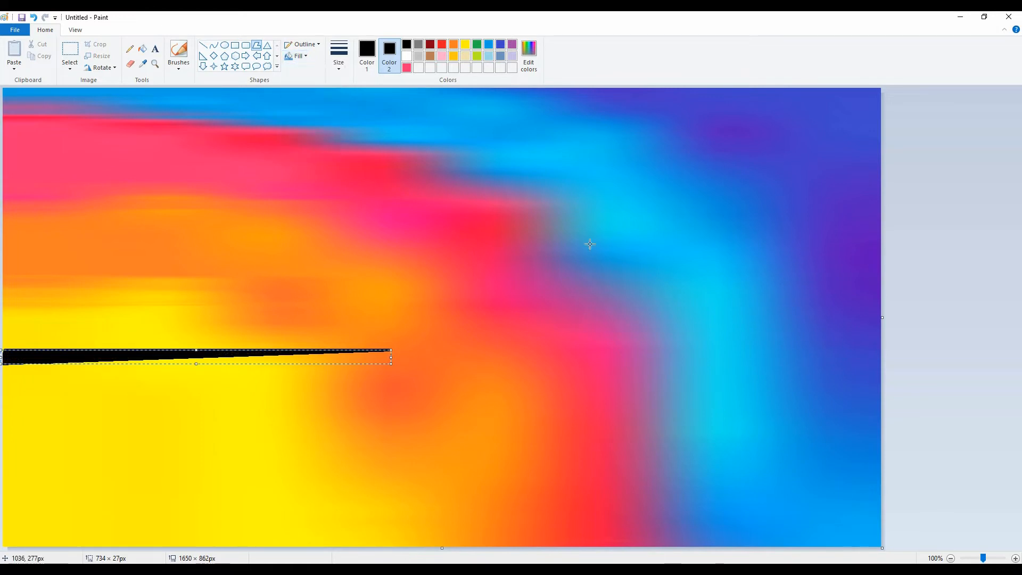
Step: Undo the thin wedge and draw a thicker solid black wedge from the left edge, with a flat base, as land
click(179, 51)
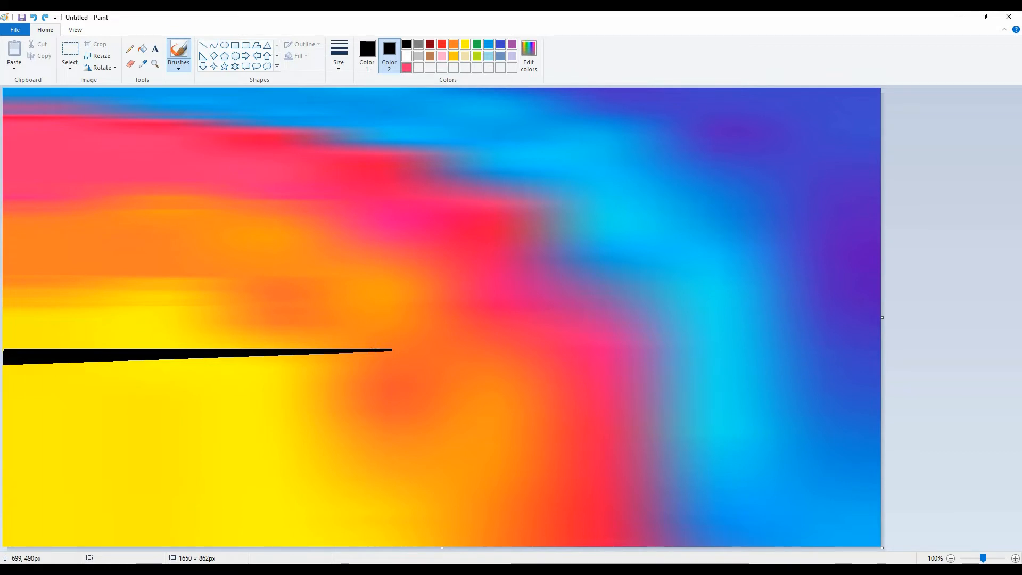
key(ctrl+z)
click(256, 45)
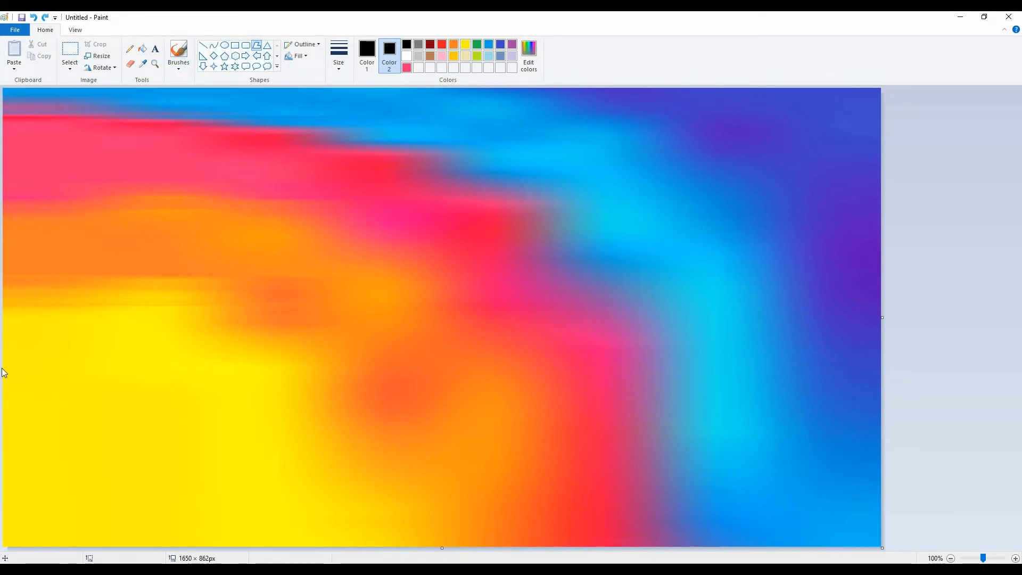
drag(5, 354, 415, 354)
mouse_move(256, 338)
mouse_down()
mouse_move(23, 334)
mouse_move(2, 317)
mouse_up()
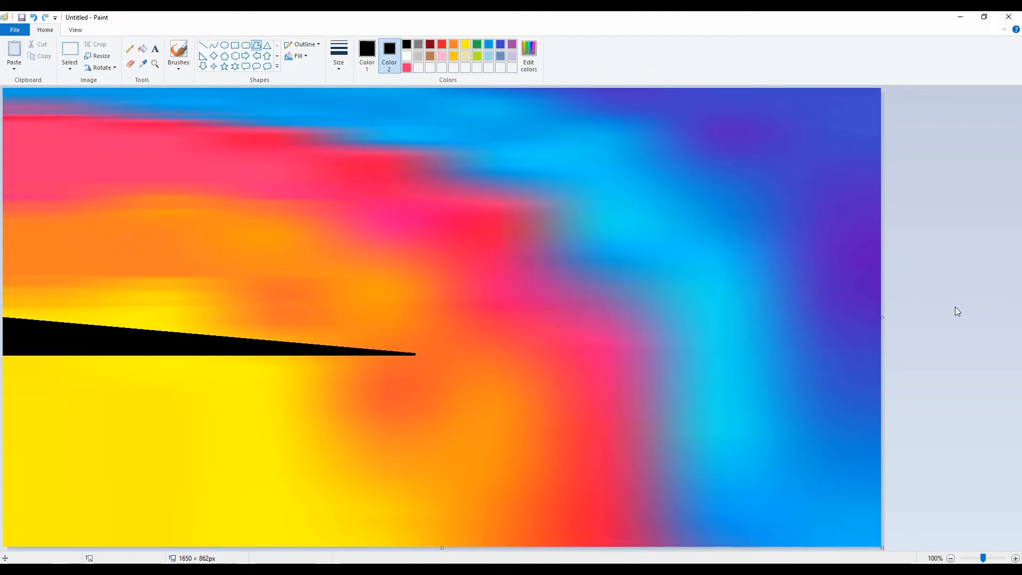
Step: Paint uneven black hills along the land's sloping upper edge with the basic brush, and select the Curve shape
click(179, 66)
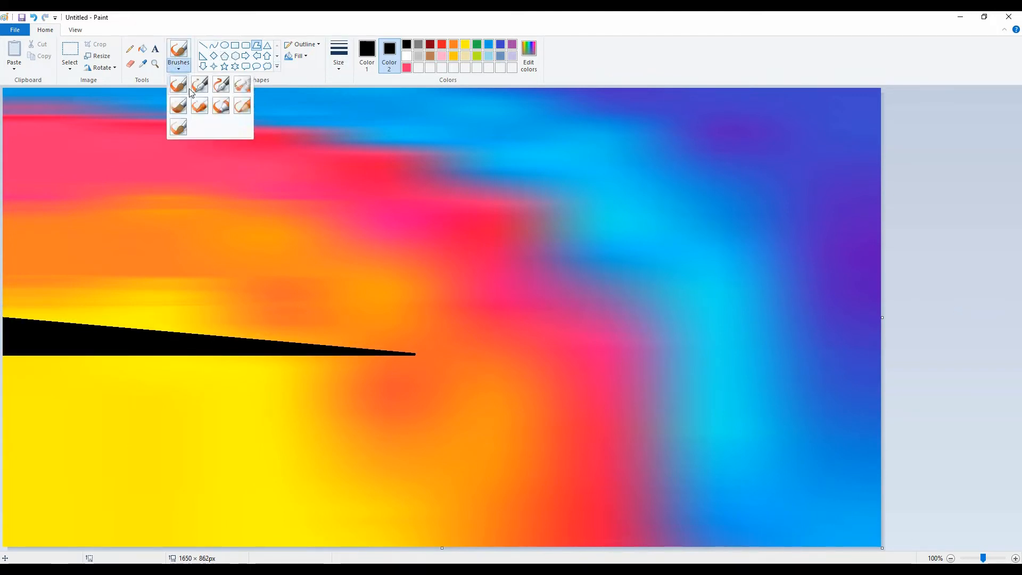
click(175, 85)
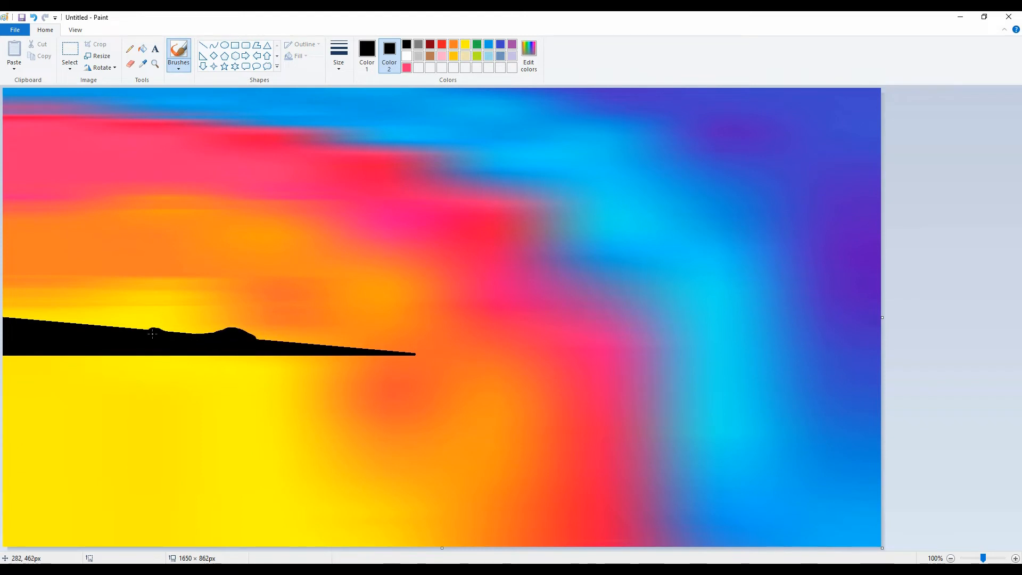
mouse_move(216, 333)
mouse_down()
mouse_move(150, 327)
mouse_move(3, 323)
mouse_move(293, 348)
mouse_move(228, 352)
mouse_move(175, 333)
mouse_up()
click(213, 45)
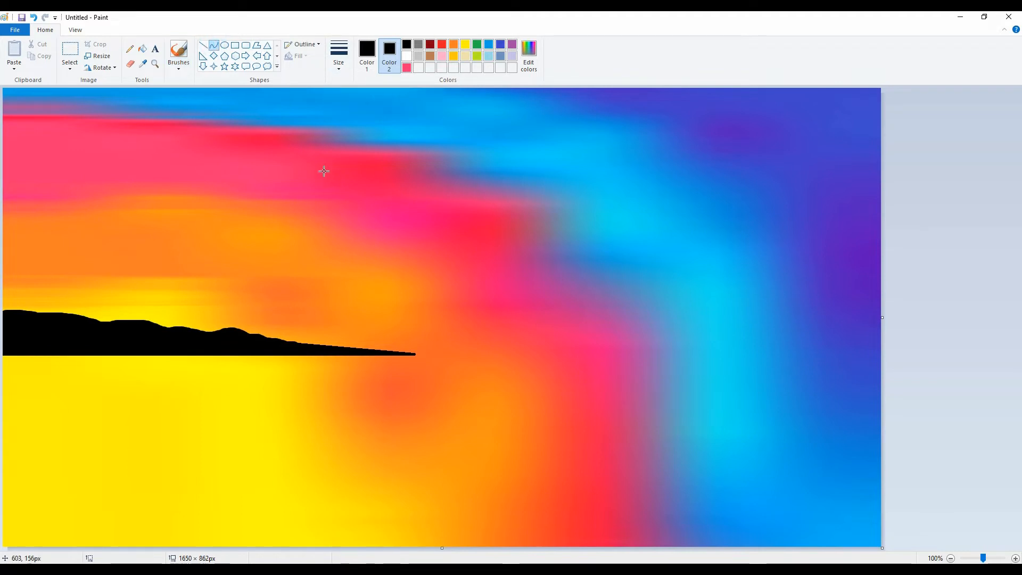
drag(364, 169, 299, 343)
drag(332, 256, 364, 249)
key(ctrl+z)
Step: Draw a thick, curved black palm trunk about 143 × 276 px, leaning right from the land's slope
drag(373, 196, 298, 343)
drag(335, 269, 351, 282)
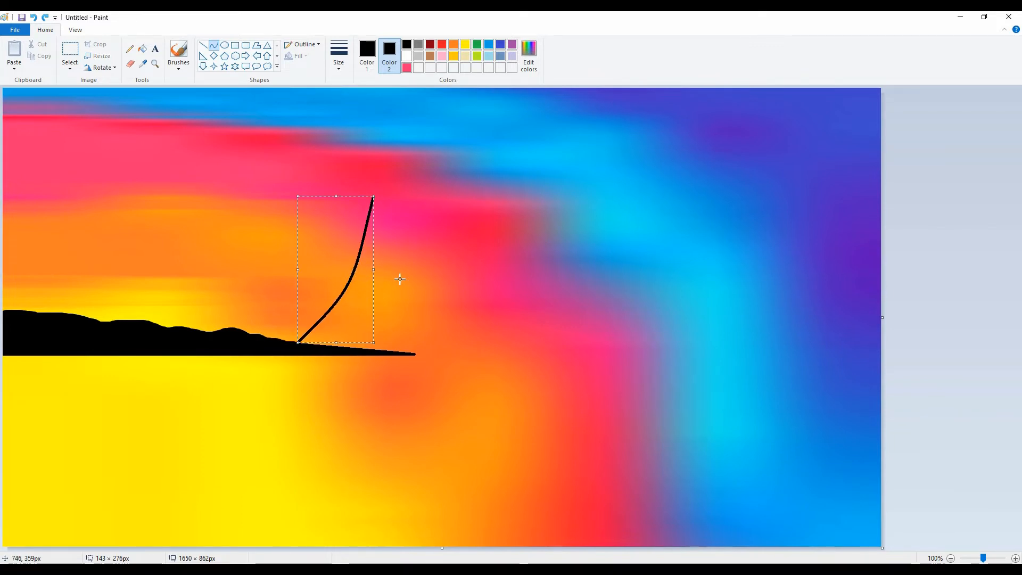
click(400, 279)
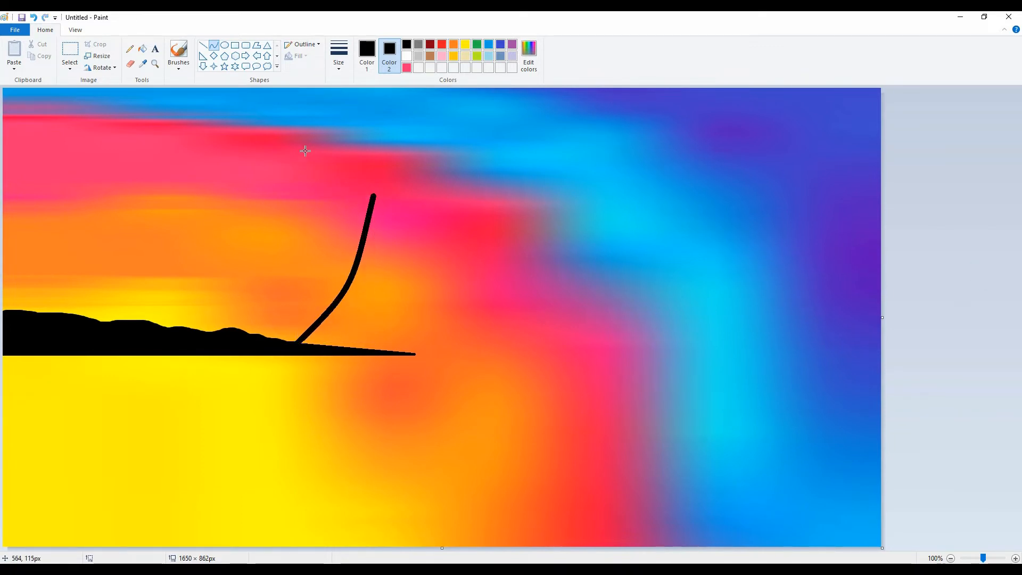
Step: Draw a taller, nearly straight black palm trunk about 43 × 377 px beside the base of the curved one
drag(310, 147, 288, 349)
click(297, 260)
click(295, 278)
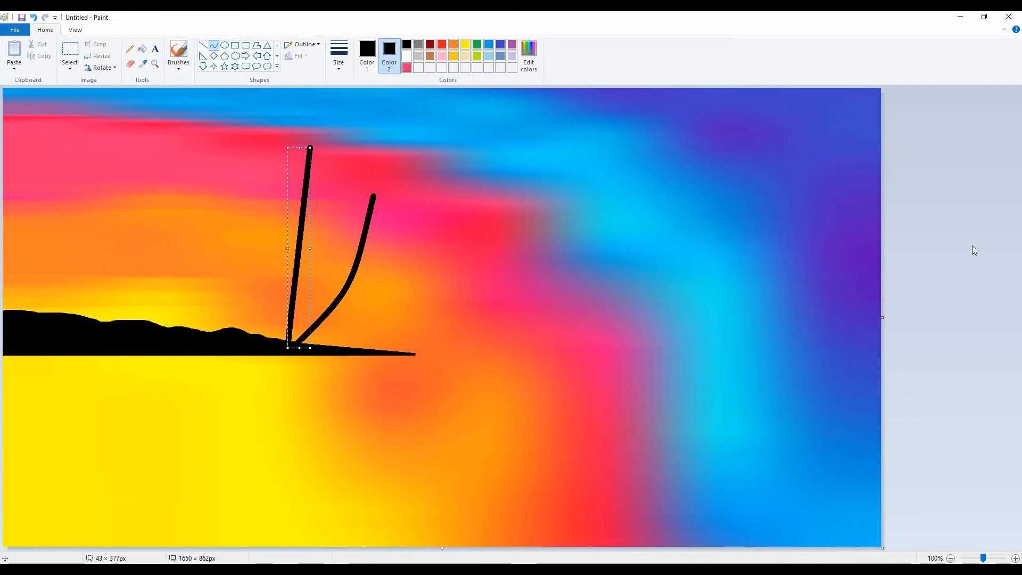
click(972, 245)
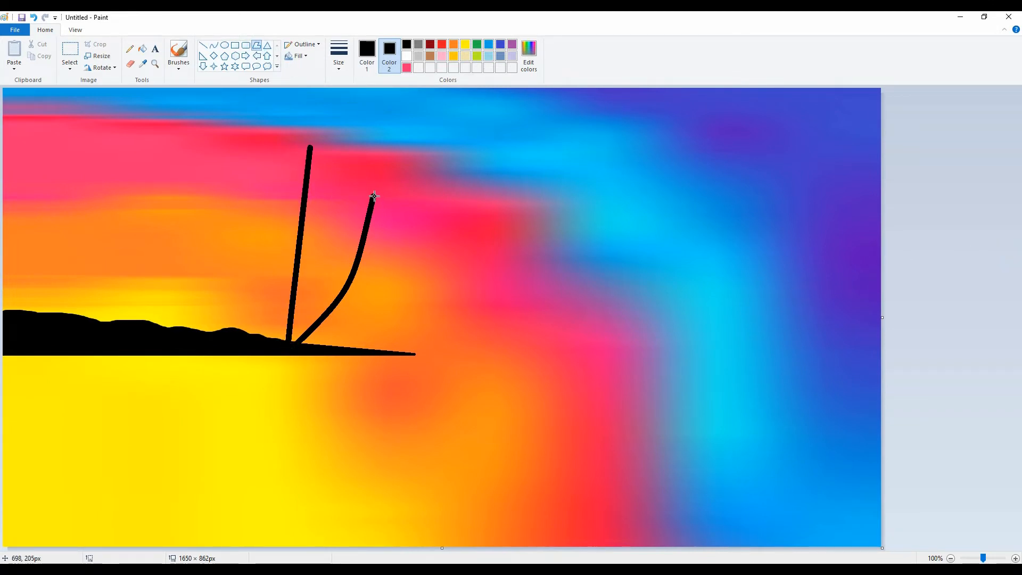
Step: Draw a solid black palm frond about 119 × 98 px drooping right from the curved trunk's top, with a jagged underside
click(416, 212)
click(428, 227)
click(435, 247)
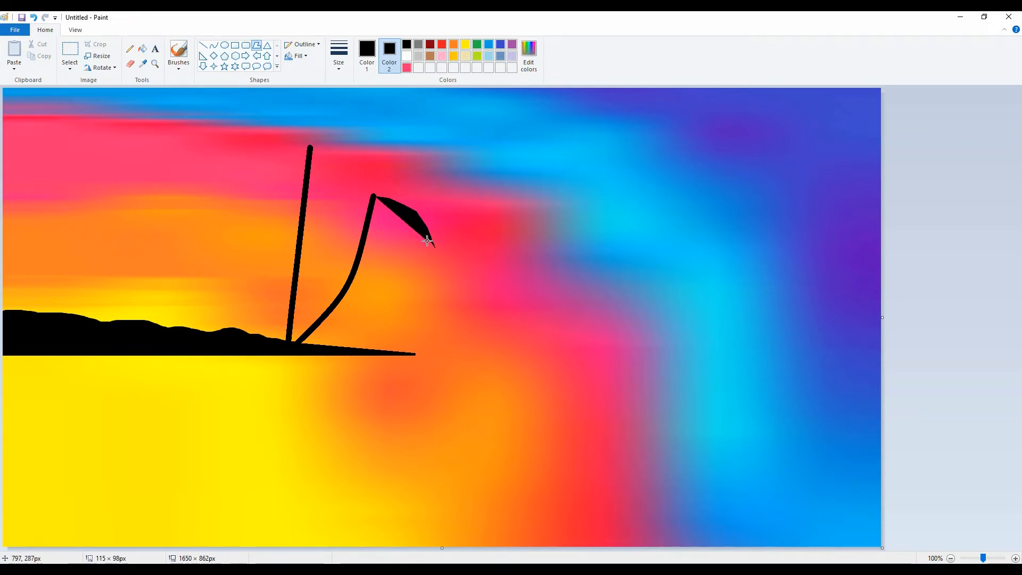
click(413, 223)
click(420, 236)
click(403, 215)
click(409, 229)
click(398, 213)
click(394, 219)
click(377, 214)
click(374, 199)
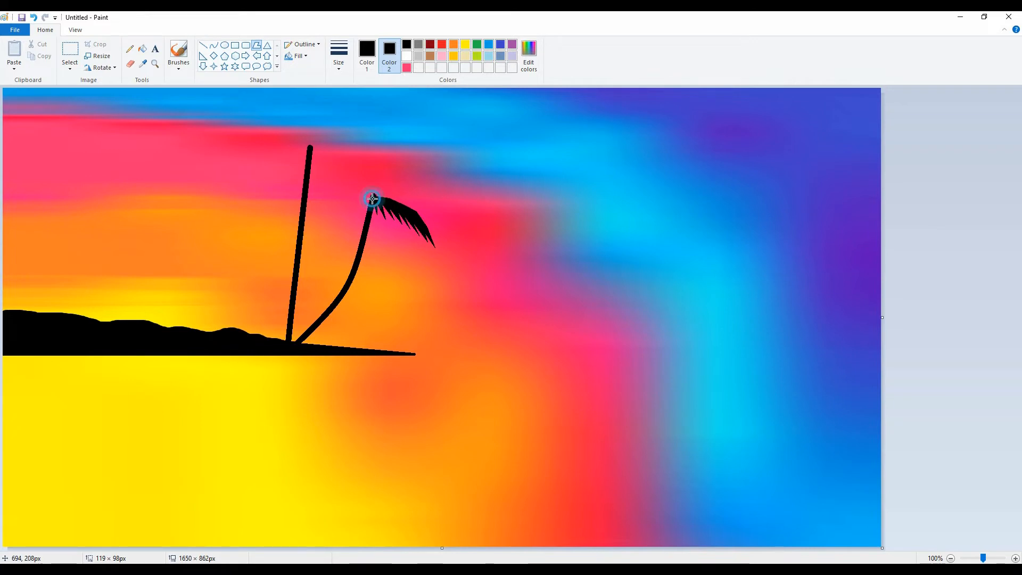
click(969, 254)
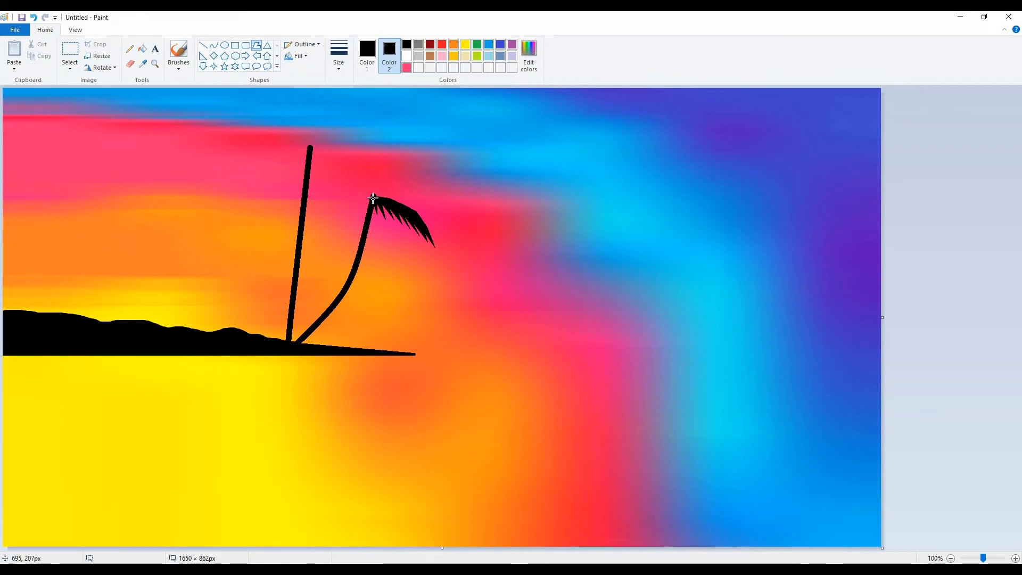
Step: Draw a solid black jagged frond about 127 × 60 px drooping left from the curved trunk's top
drag(373, 199, 321, 221)
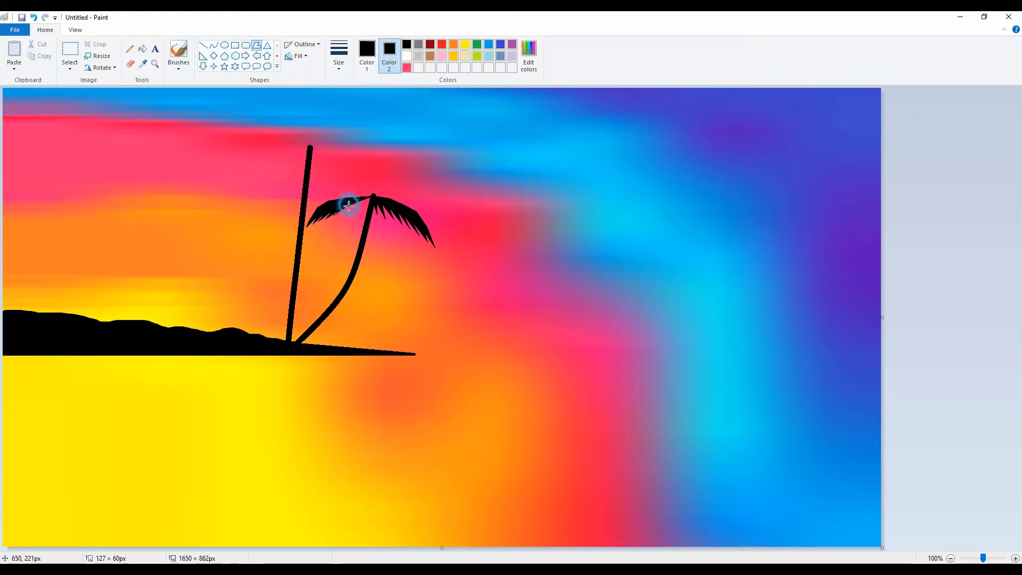
drag(349, 206, 446, 183)
click(1006, 240)
Step: Draw a solid black frond about 174 × 51 px arching up and right from the curved trunk's top, with a jagged underside
click(441, 181)
click(447, 186)
click(431, 181)
click(439, 186)
click(424, 183)
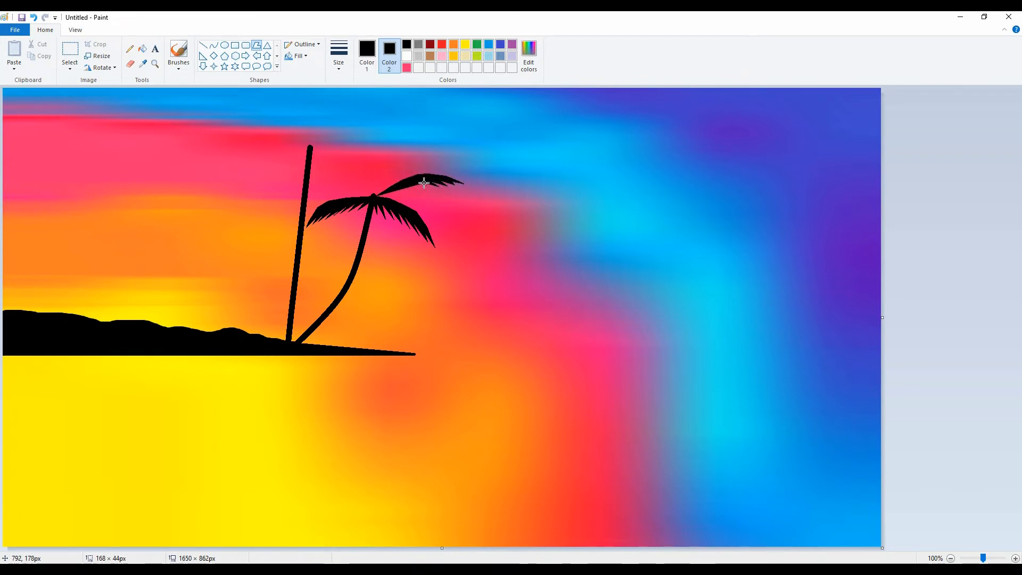
click(430, 187)
click(418, 184)
click(424, 188)
click(410, 186)
click(415, 190)
click(401, 190)
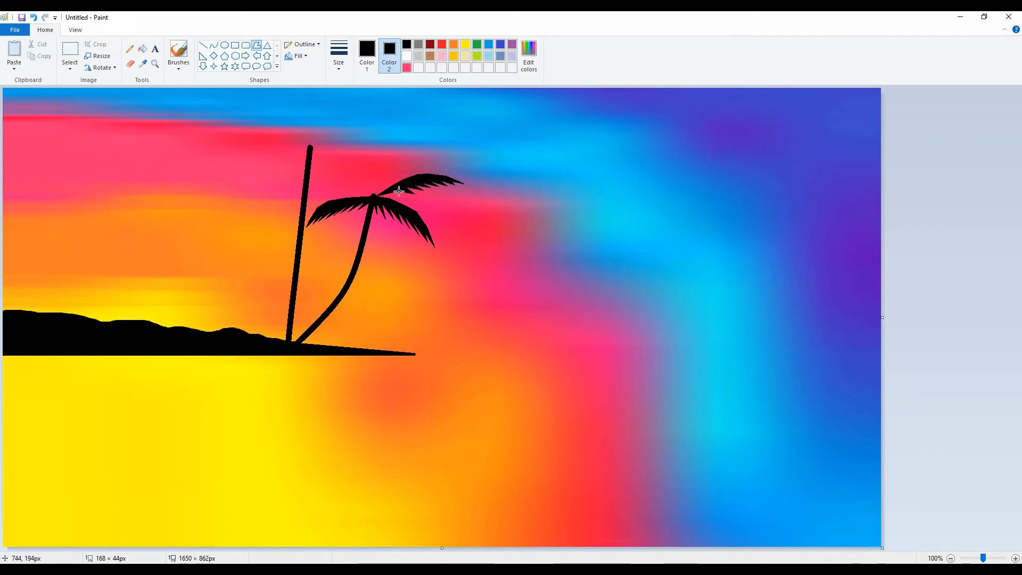
click(407, 197)
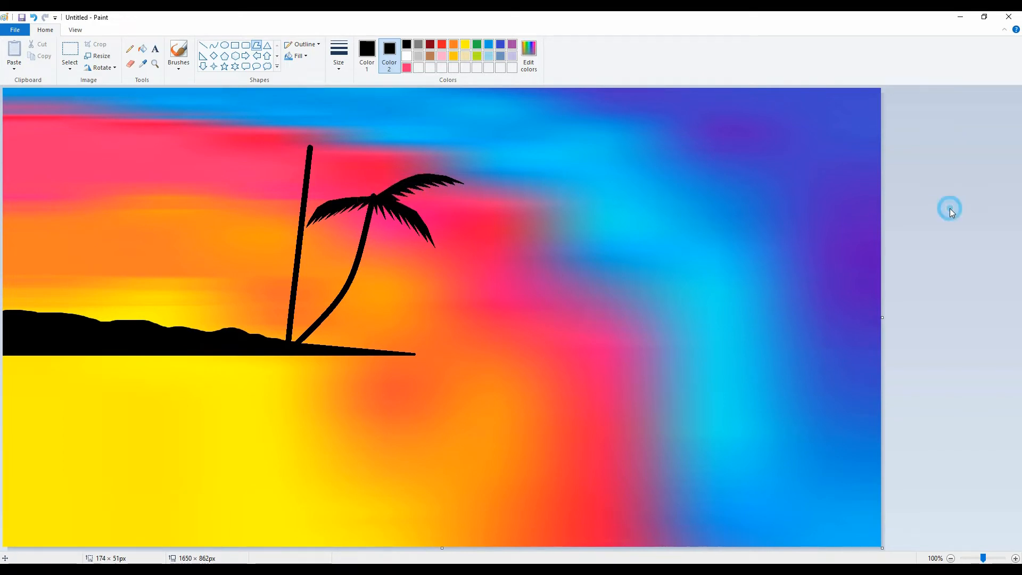
Step: Draw a solid black jagged frond arching up and left from the curved trunk's top towards the taller trunk
click(373, 198)
click(339, 168)
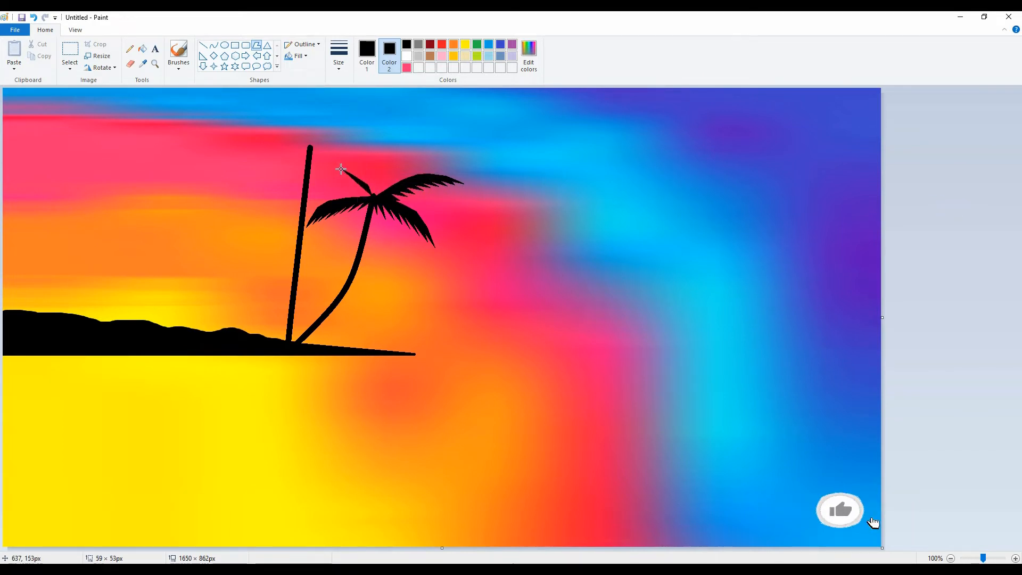
click(321, 170)
click(311, 174)
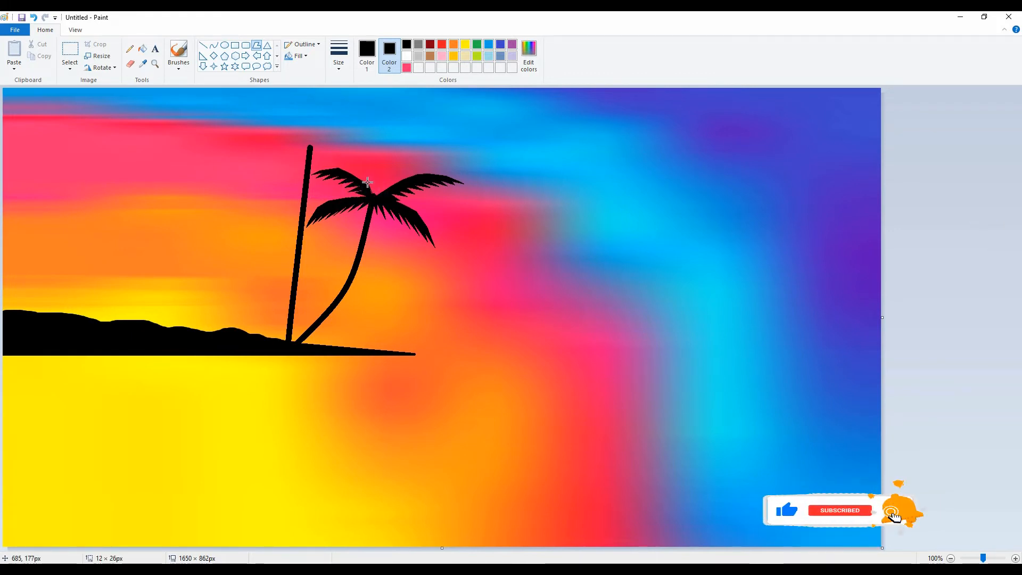
Step: Try an upright black frond about 45 × 104 px with jagged edges at the curved trunk's top
click(373, 181)
click(370, 171)
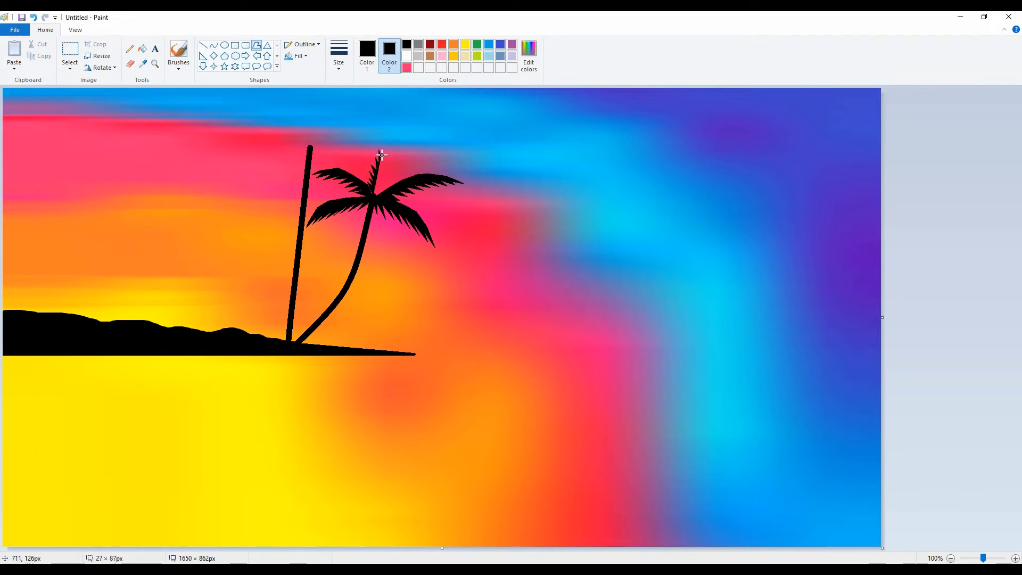
drag(381, 155, 384, 143)
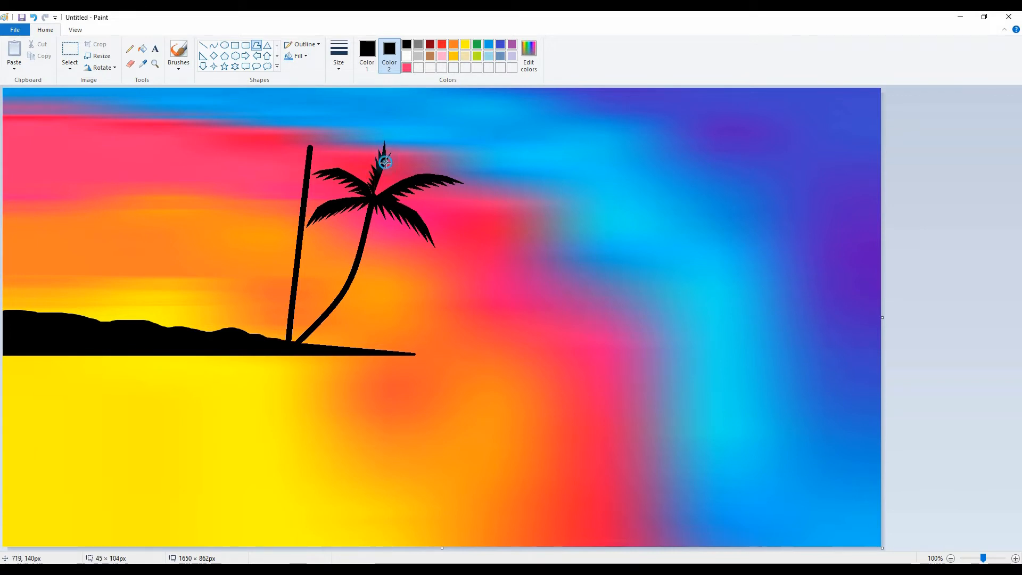
click(391, 157)
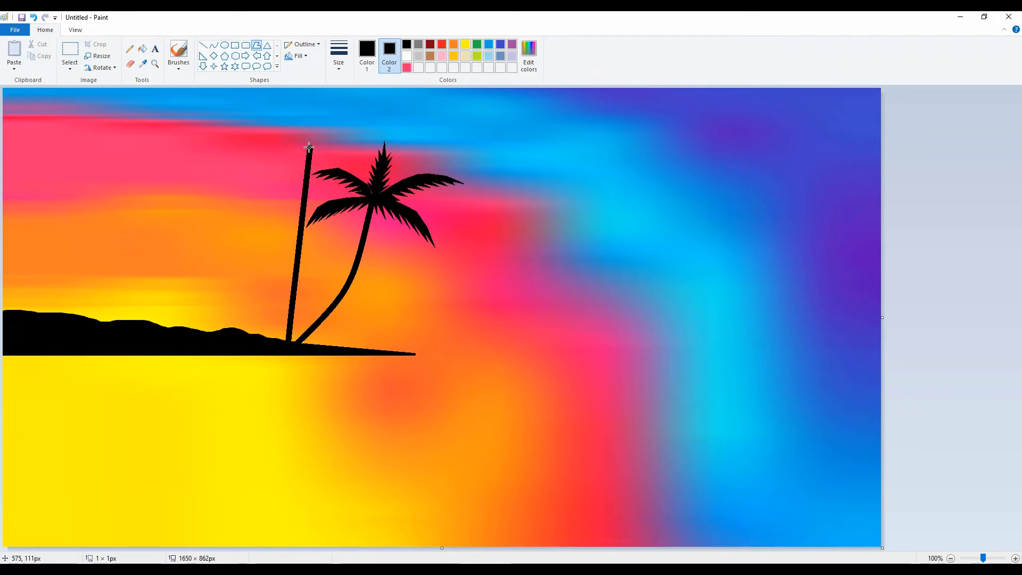
Step: Try a left-drooping frond about 97 × 130 px on the taller trunk, and undo it together with the curved trunk's upright frond
click(263, 185)
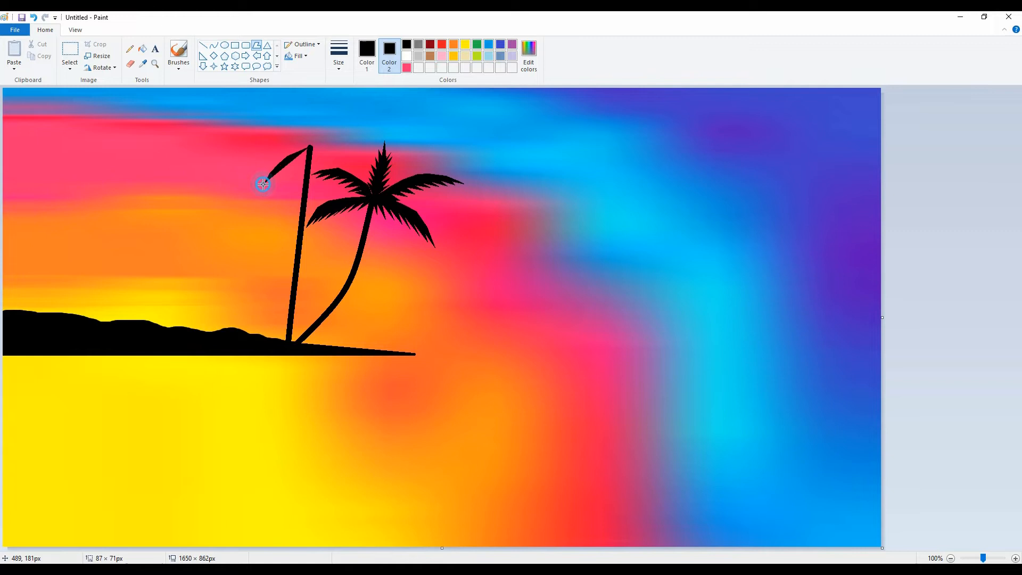
click(259, 215)
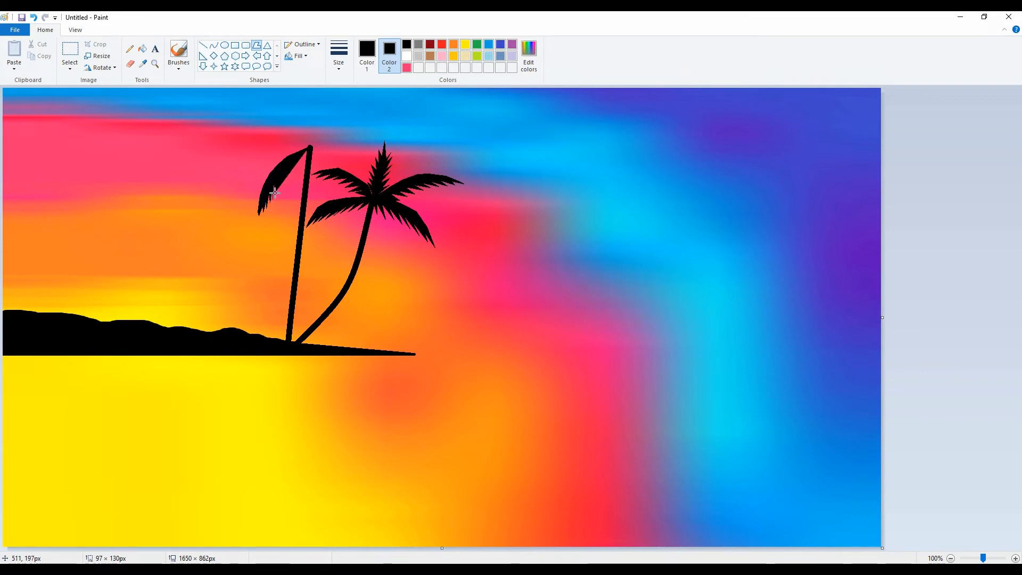
click(276, 179)
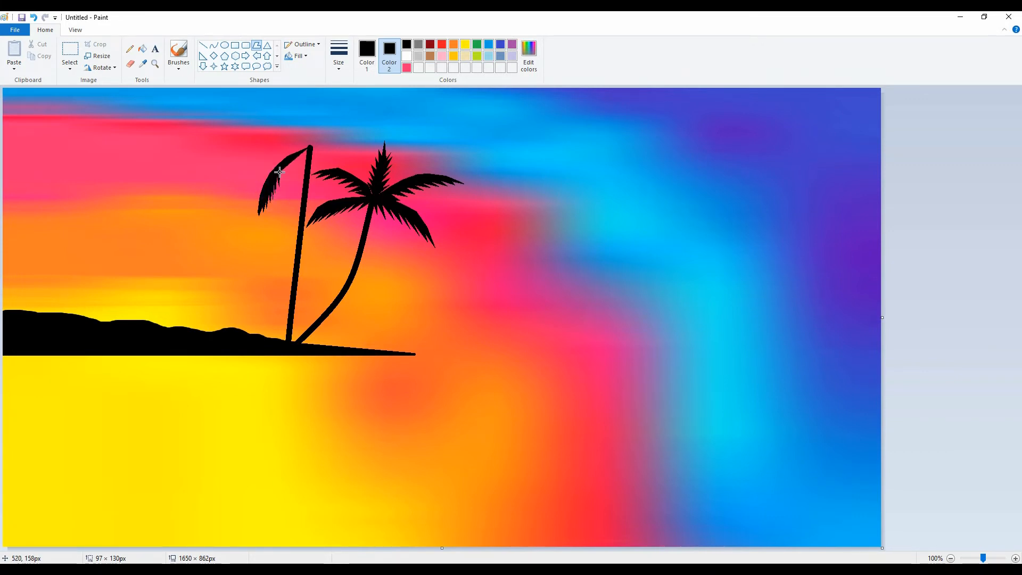
key(ctrl+z)
key(ctrl+z)
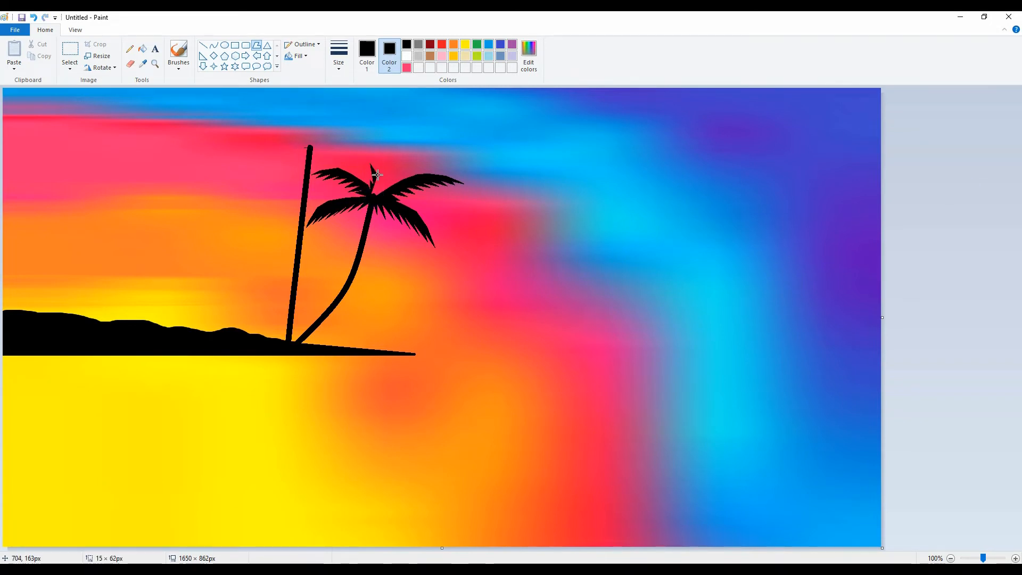
key(ctrl+z)
Step: Draw a solid black upright frond about 44 × 89 px with jagged sides at the curved trunk's top
drag(375, 196, 372, 183)
click(375, 187)
click(372, 171)
click(376, 181)
click(374, 164)
click(384, 183)
click(391, 181)
click(377, 192)
click(375, 197)
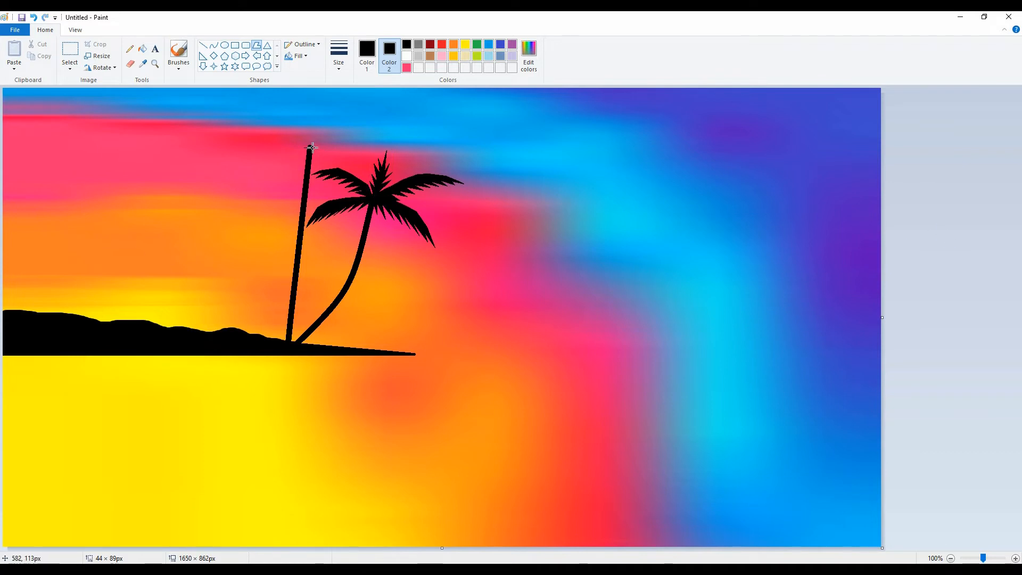
Step: Draw a solid black frond about 94 × 84 px drooping left from the taller trunk's top, with a jagged underside
click(269, 167)
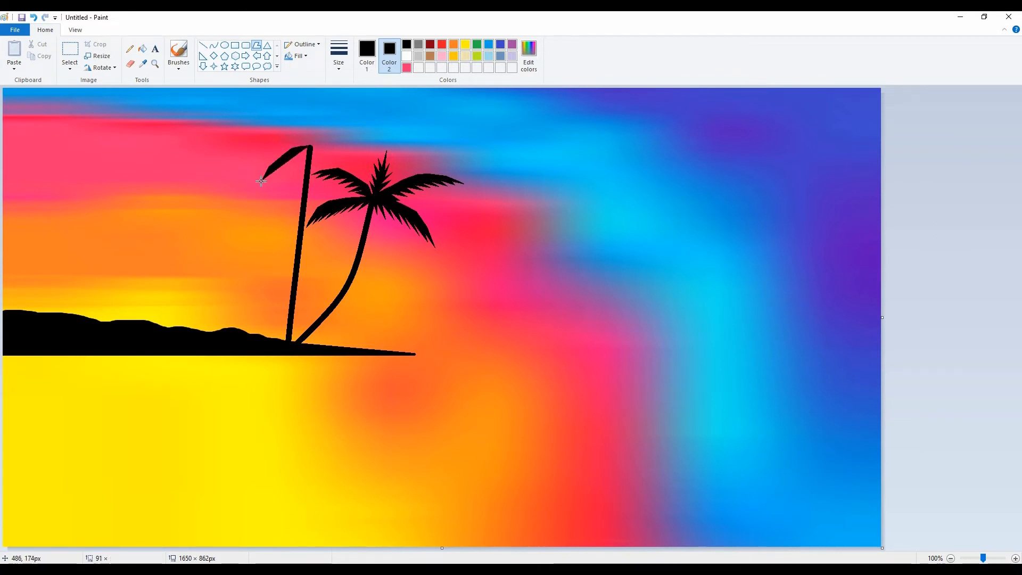
click(260, 189)
click(266, 179)
click(272, 174)
click(273, 181)
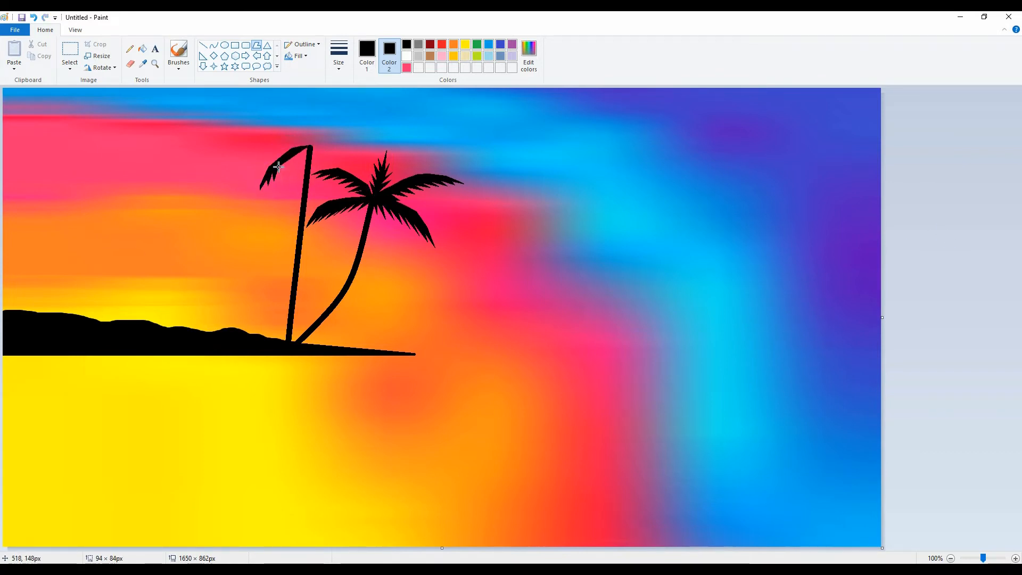
click(278, 168)
click(282, 173)
click(285, 163)
click(291, 165)
click(296, 154)
click(298, 160)
click(301, 152)
double_click(302, 159)
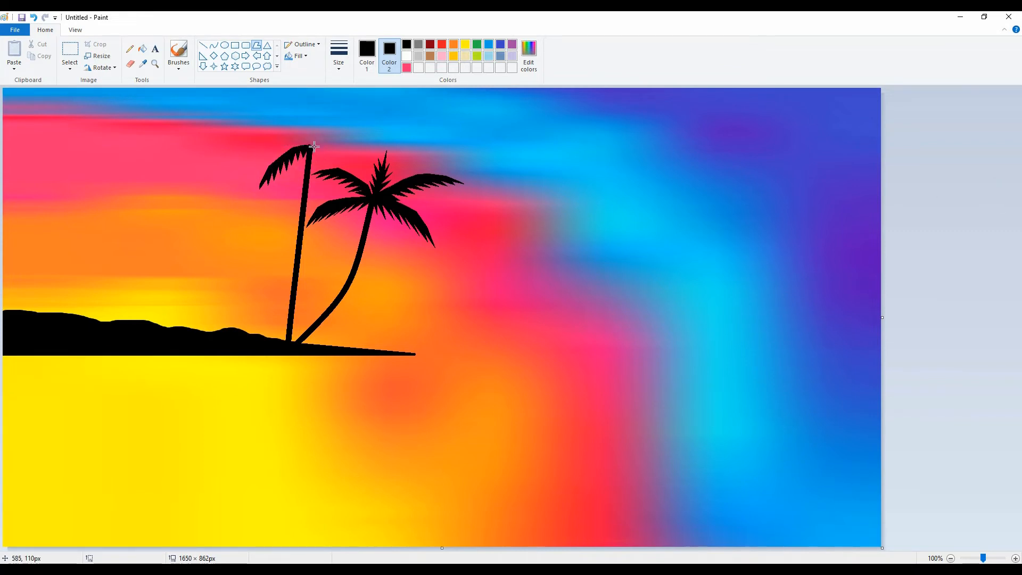
Step: Draw a solid black jagged frond about 90 × 63 px drooping right from the taller trunk's top
drag(313, 146, 346, 158)
click(353, 166)
click(360, 178)
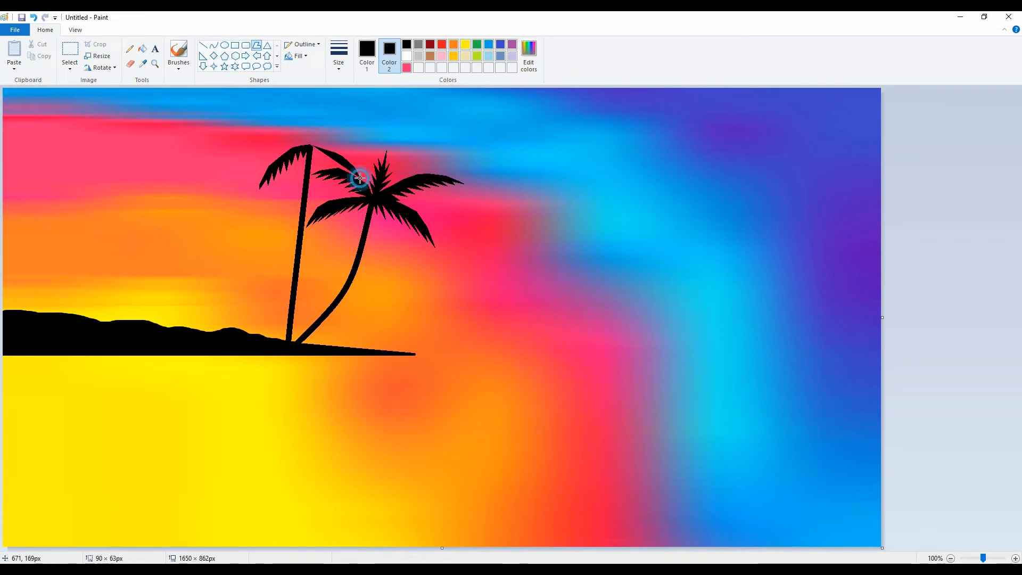
click(350, 166)
click(346, 171)
click(991, 228)
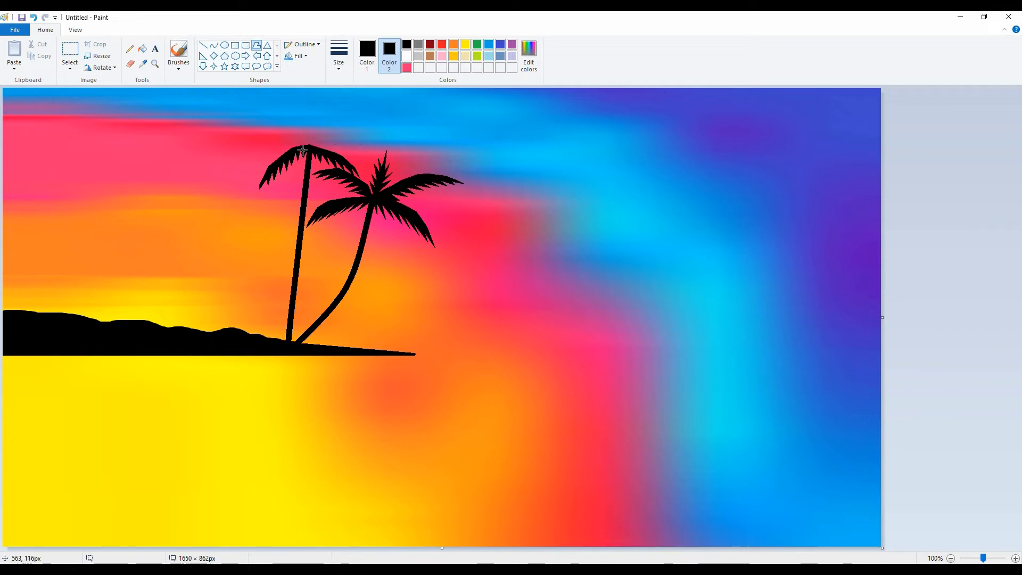
Step: Draw a solid black frond about 142 × 39 px arching up and left from the taller trunk's top, with a jagged underside
click(264, 126)
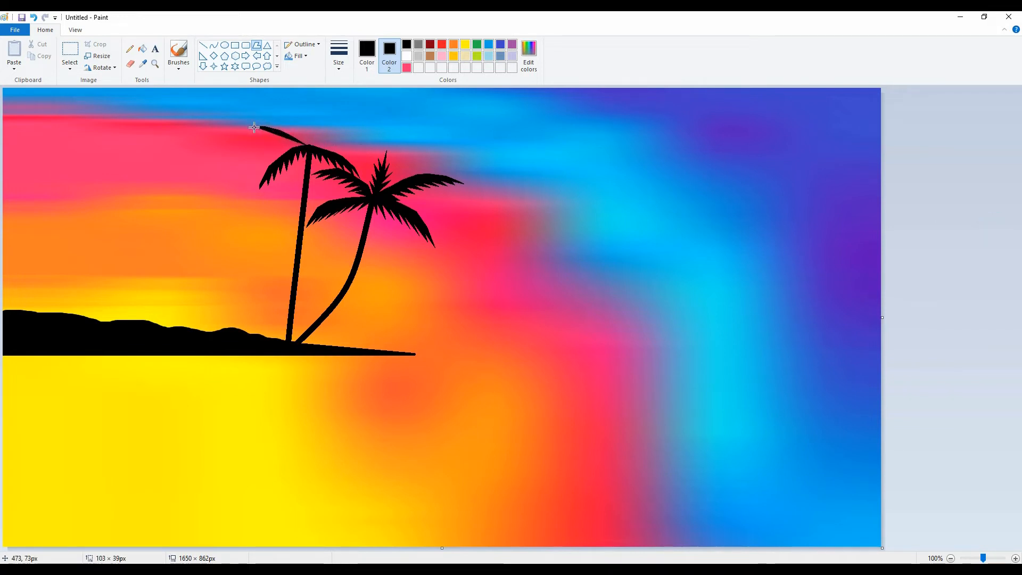
click(249, 128)
click(235, 134)
click(240, 136)
drag(240, 136, 253, 131)
click(245, 137)
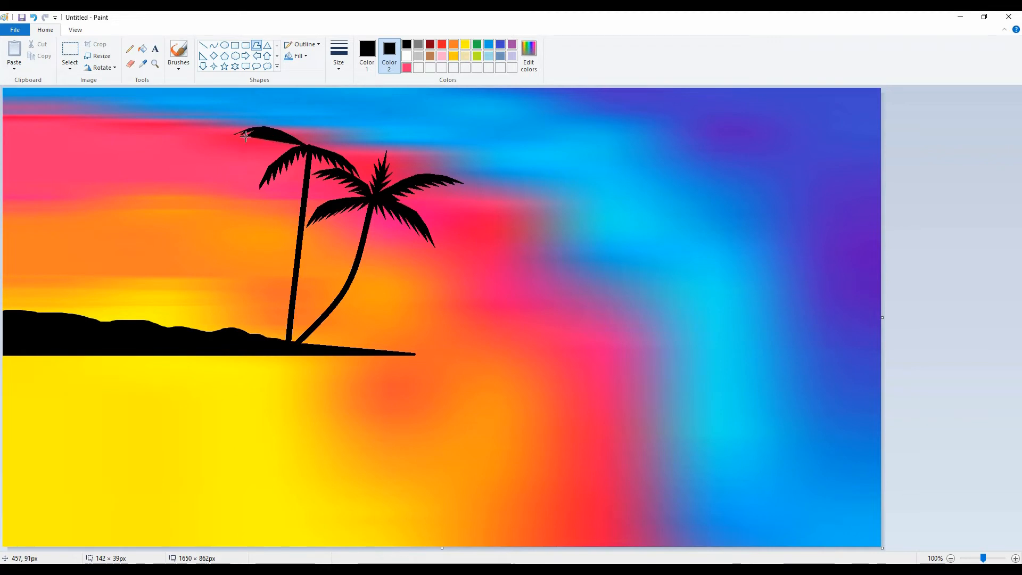
click(291, 149)
click(991, 177)
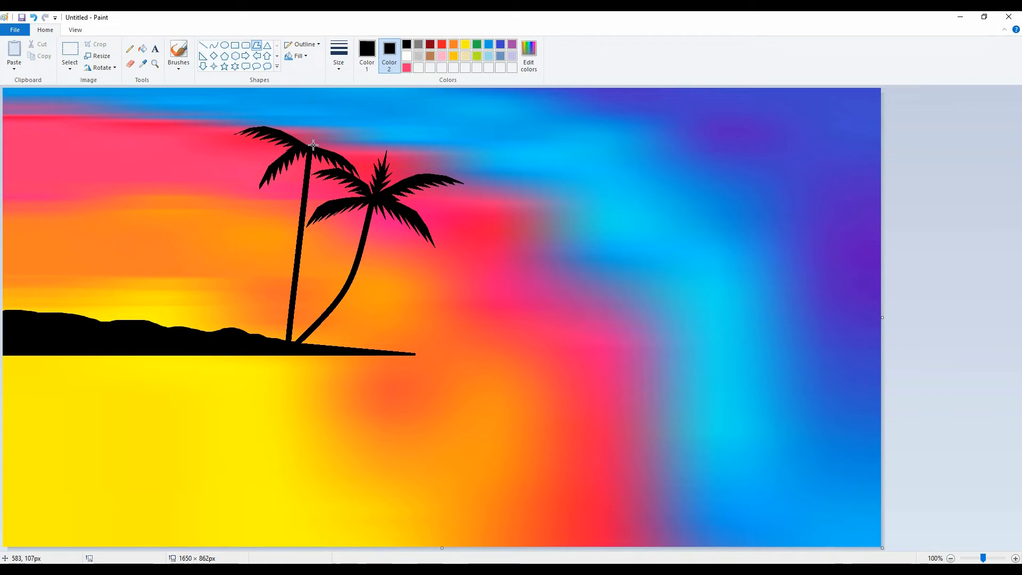
Step: Draw a solid black jagged frond about 146 × 37 px arching up and right from the taller trunk's top
drag(325, 135, 344, 129)
click(385, 137)
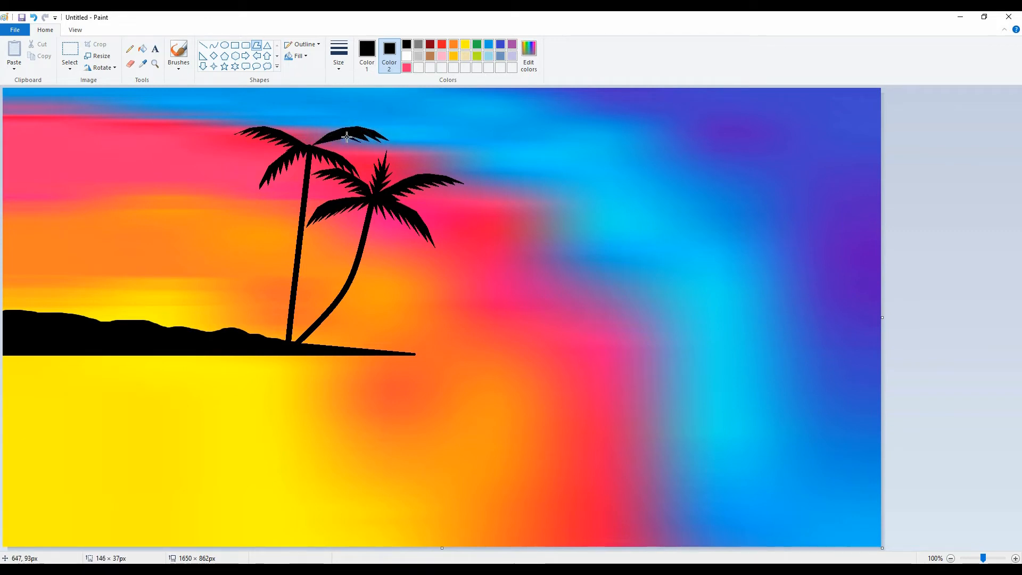
click(311, 144)
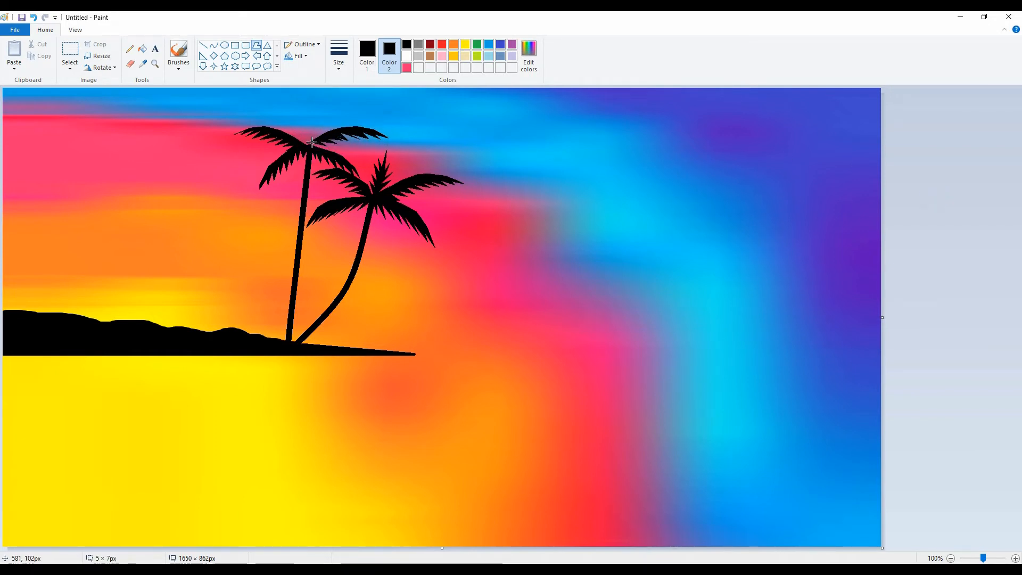
drag(311, 142, 326, 142)
click(311, 145)
click(1017, 194)
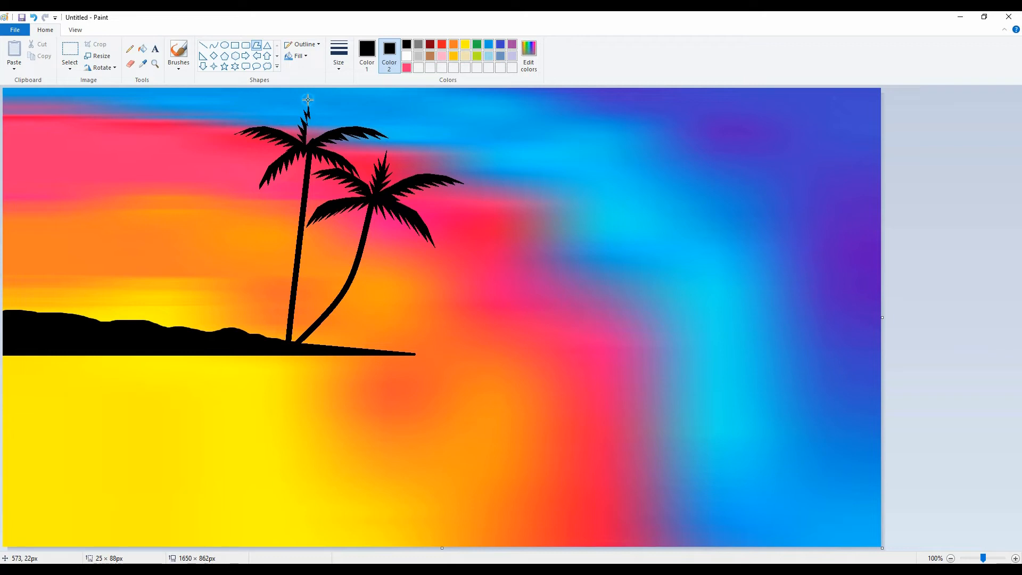
Step: Draw a black upright frond about 93 px tall with both sides jagged, leaning slightly right from the taller trunk's top to the canvas edge
double_click(324, 88)
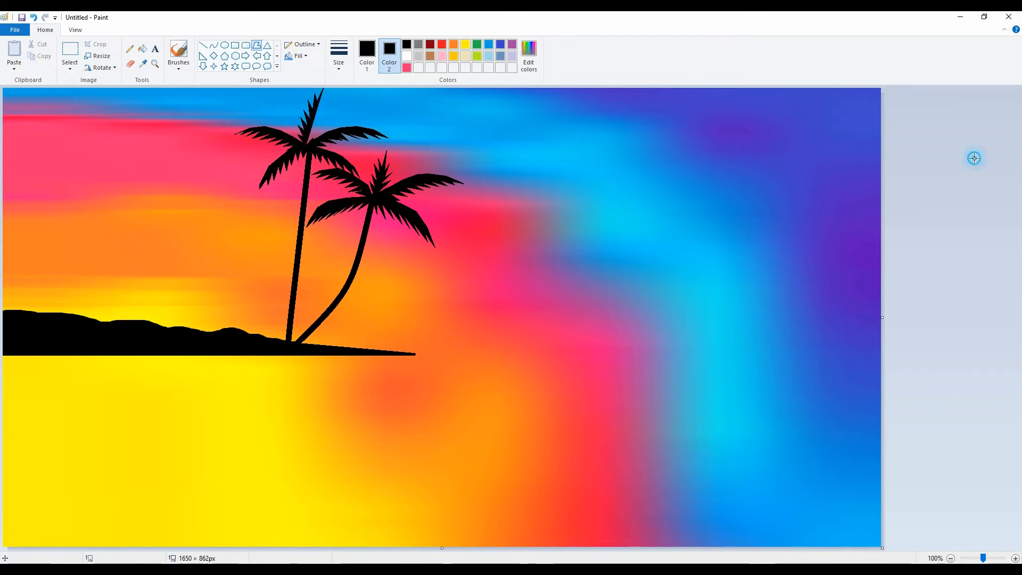
click(315, 120)
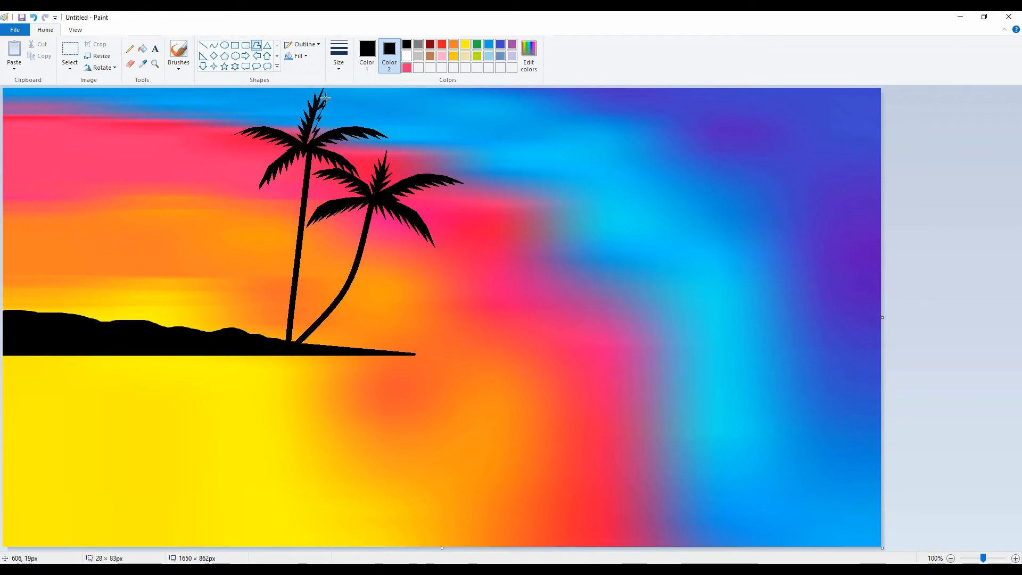
click(319, 104)
double_click(324, 88)
click(391, 127)
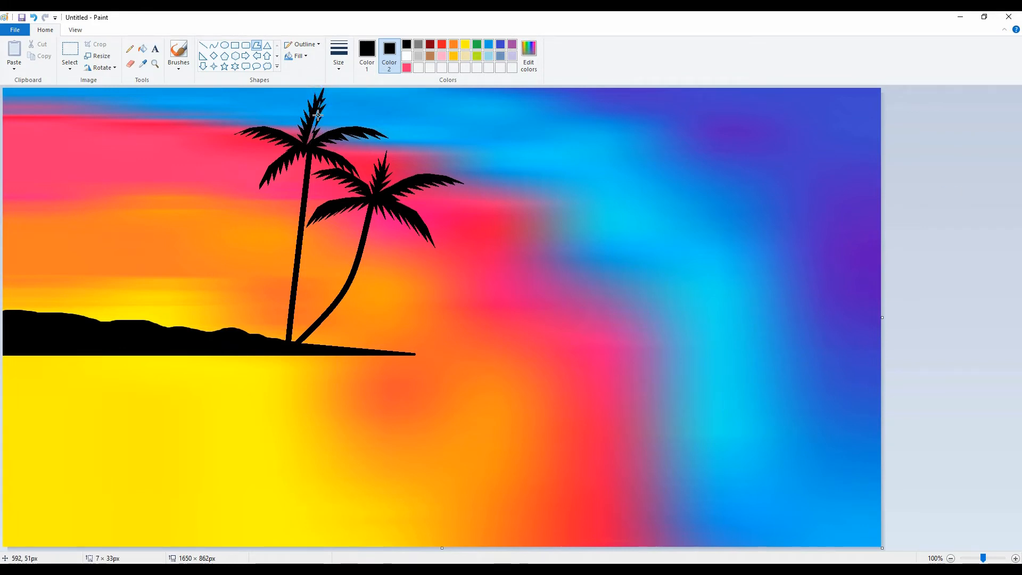
drag(318, 115, 306, 146)
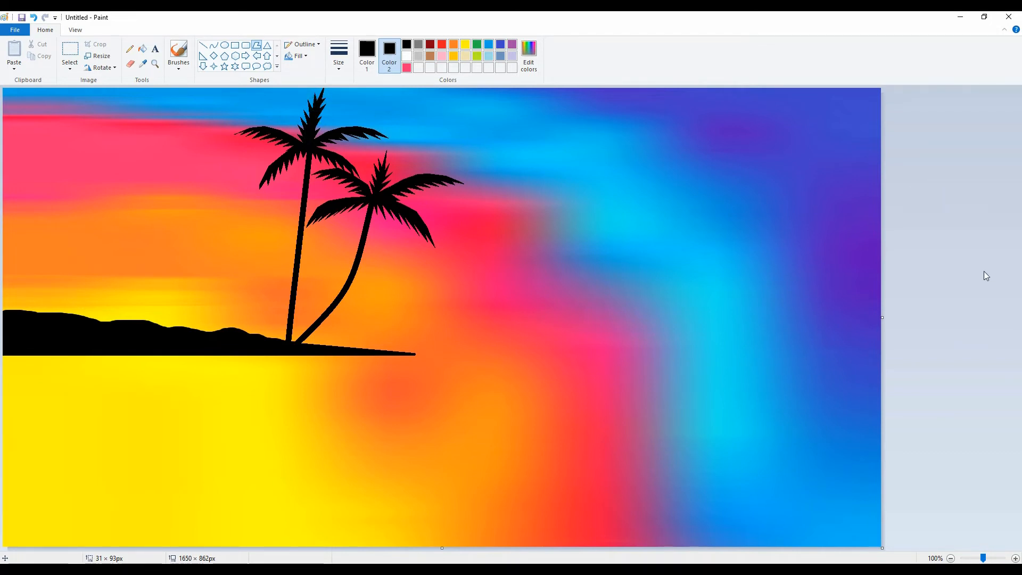
Step: Brush a cluster of rounded black rocks around the base of the two palm trunks
click(179, 51)
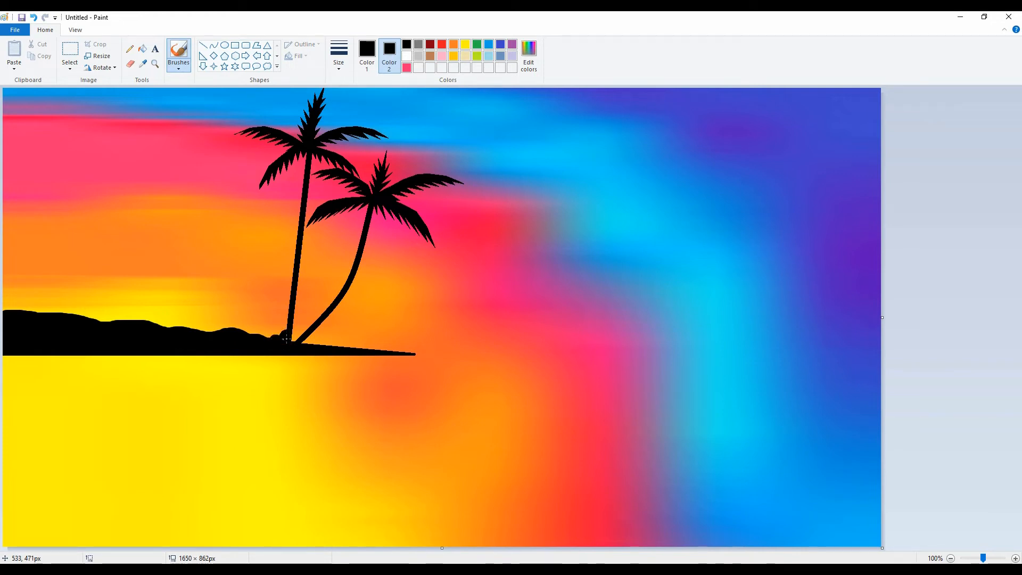
drag(292, 334, 297, 332)
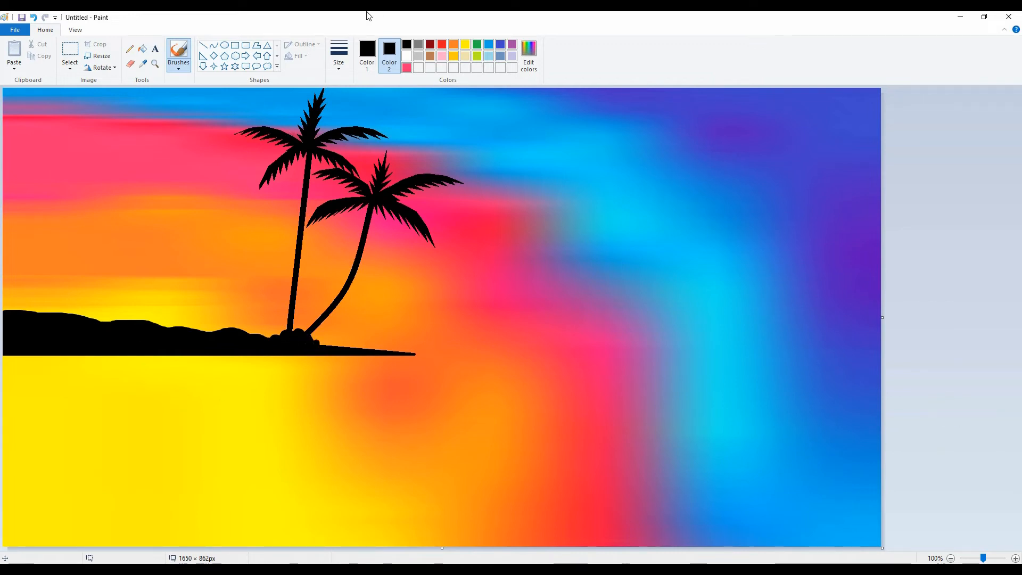
Step: Select the scene from the canvas's upper edge down to the horizon, about 1648 × 498 px, and paste a copy of it
click(70, 67)
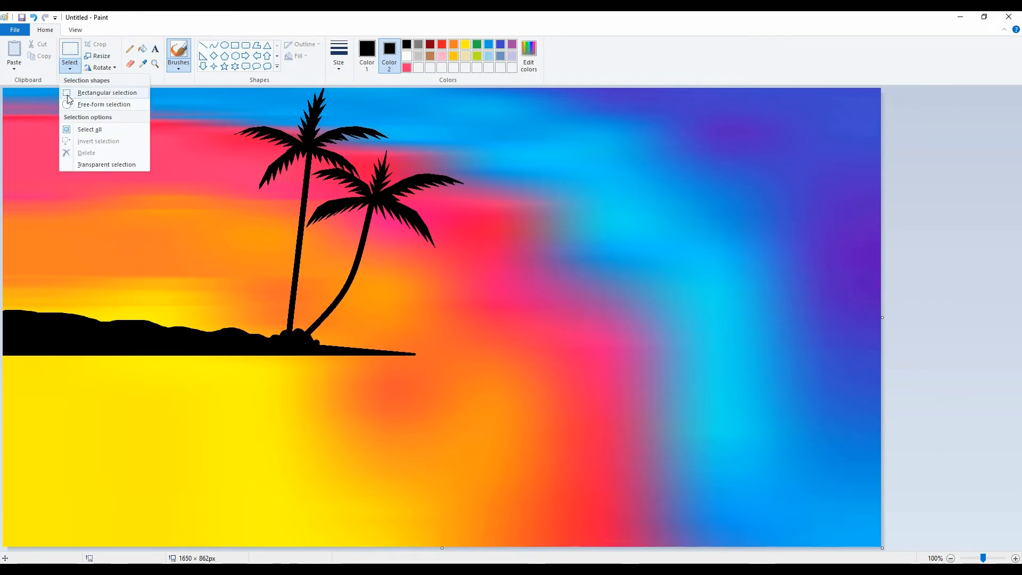
click(101, 93)
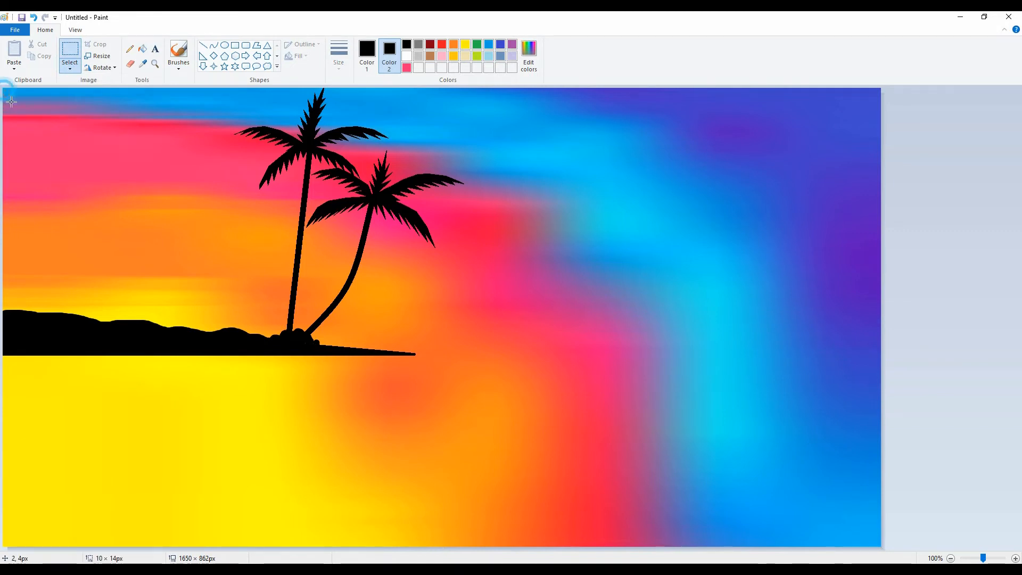
drag(400, 374, 886, 355)
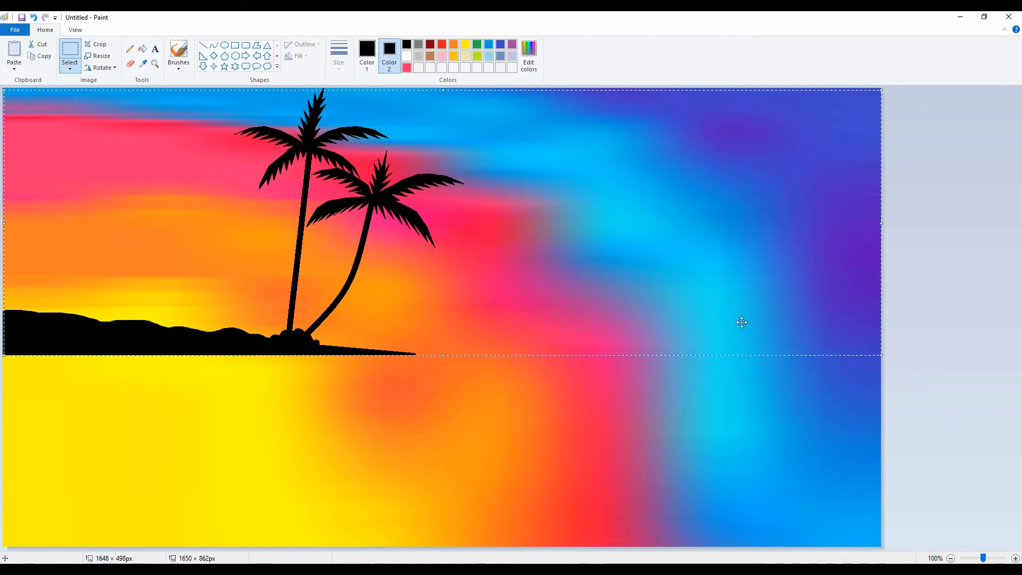
right_click(696, 293)
right_click(569, 265)
Step: Try placing the pasted scene copy, rotated 180°, below the horizon as a reflection, and undo it
right_click(497, 248)
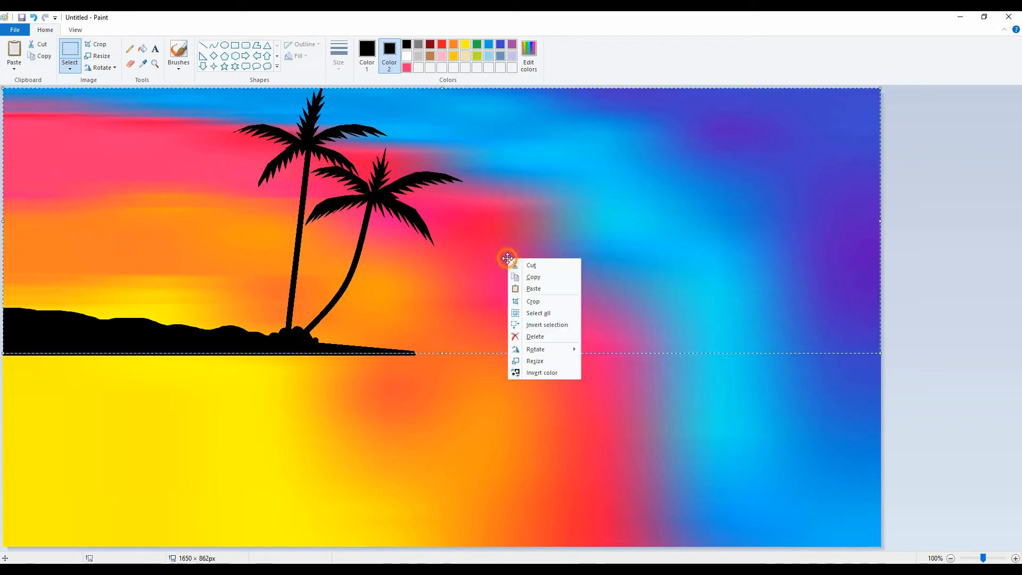
mouse_move(551, 348)
click(617, 372)
drag(481, 191, 154, 424)
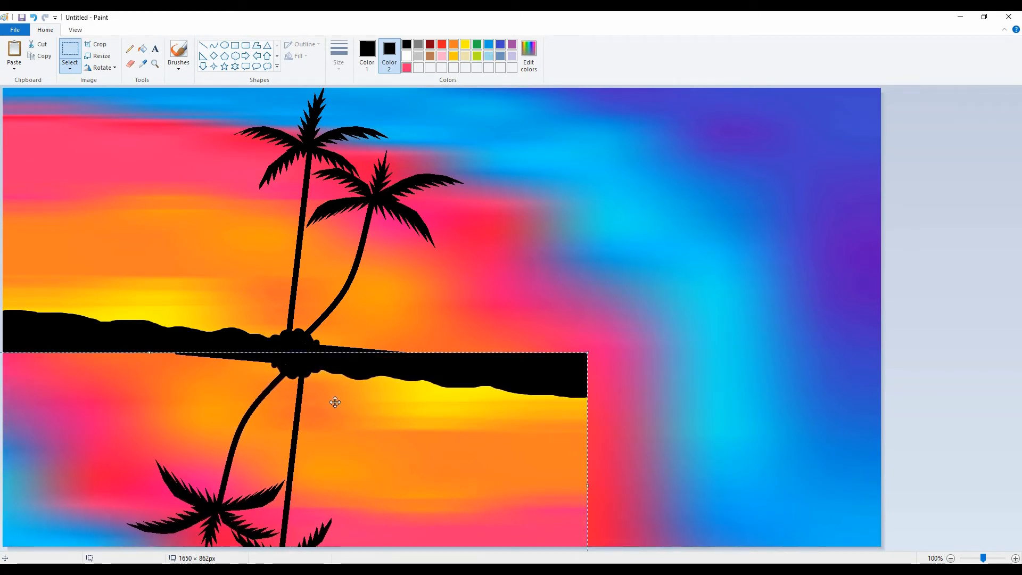
key(ctrl+z)
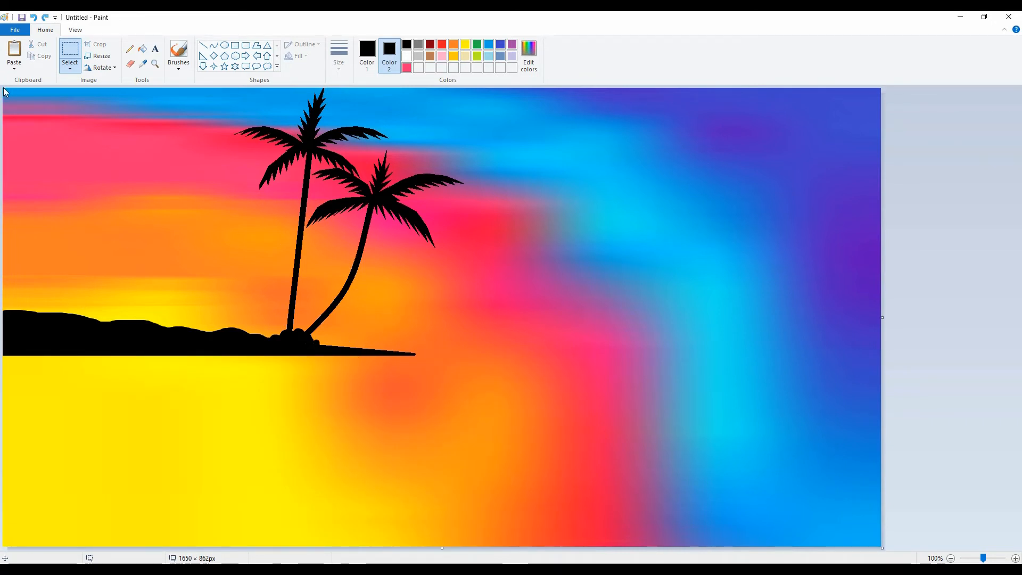
click(69, 68)
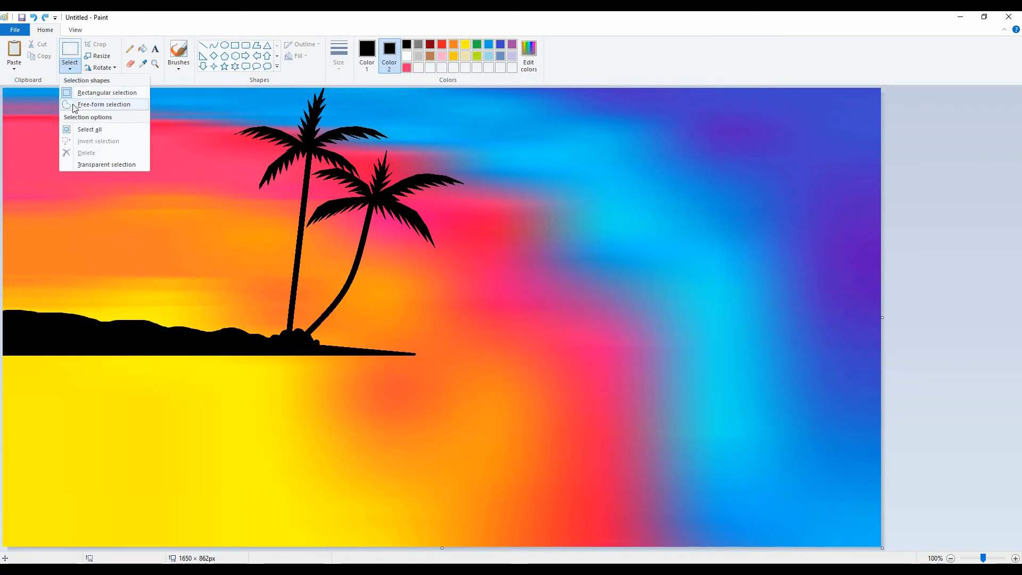
click(66, 93)
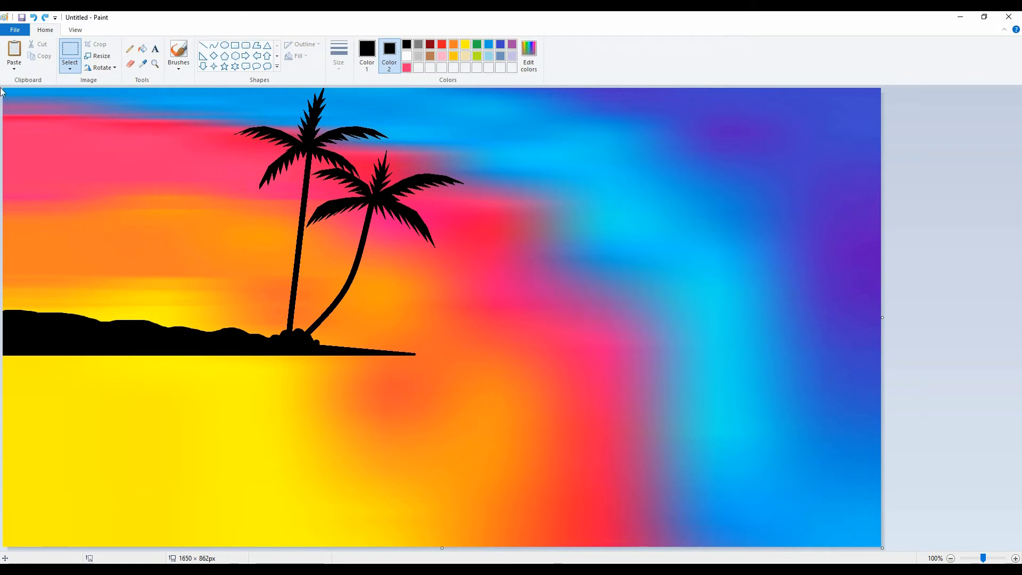
click(214, 45)
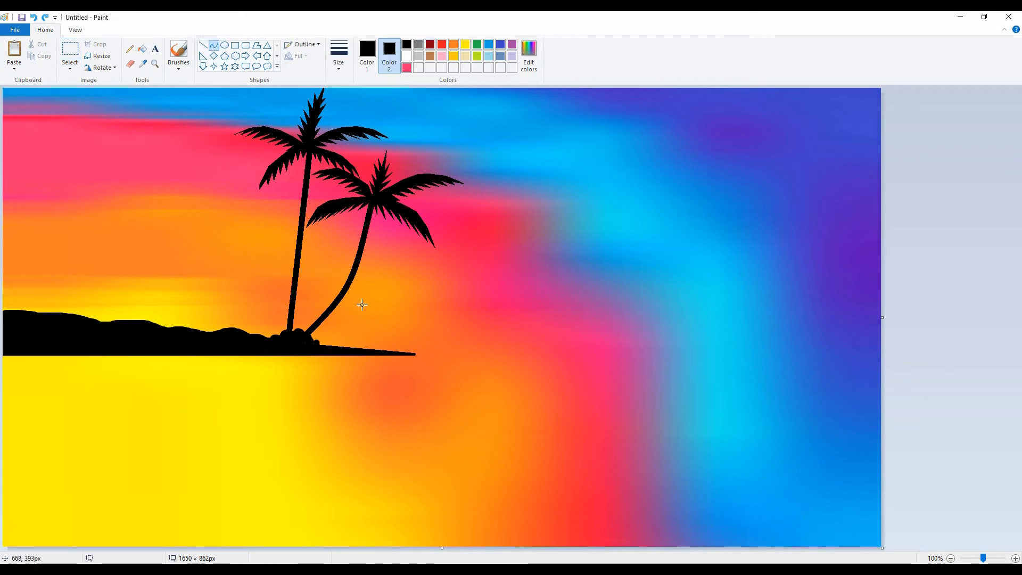
drag(415, 354, 277, 368)
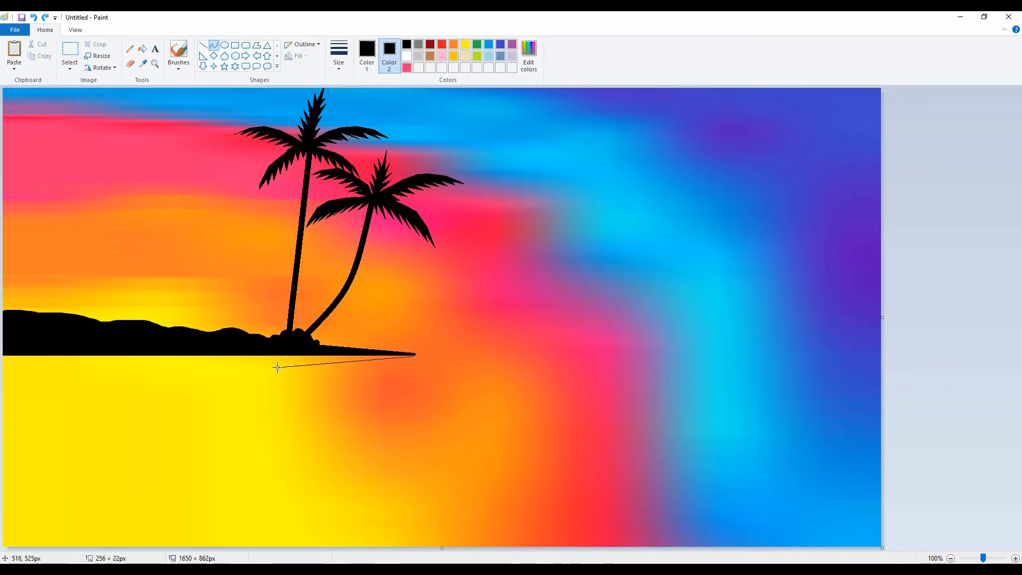
Step: Draw a solid black wedge about 779 × 38 px under the land, widening from its pointed tip to the canvas's left edge
click(257, 45)
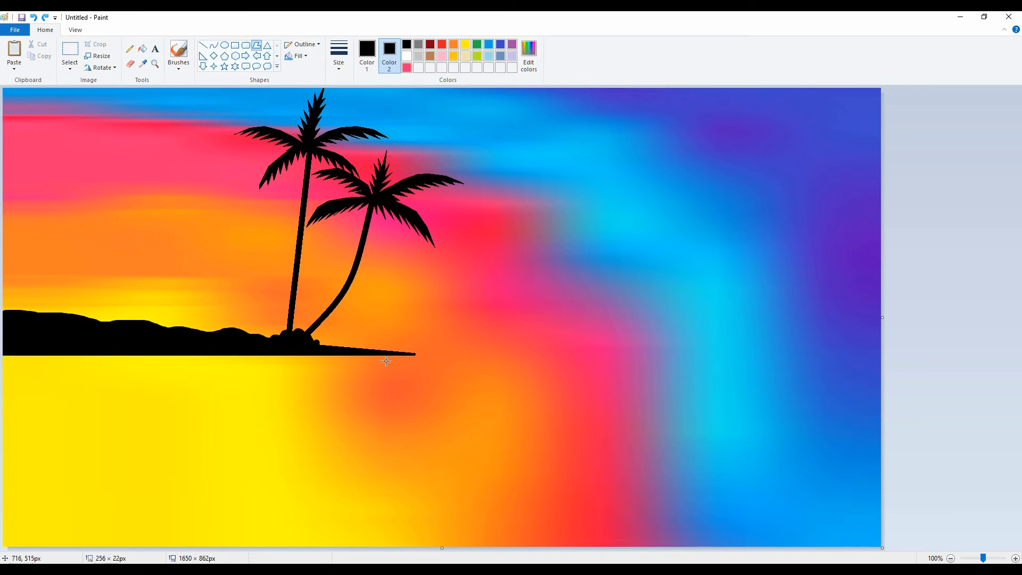
drag(304, 363, 3, 375)
click(2, 355)
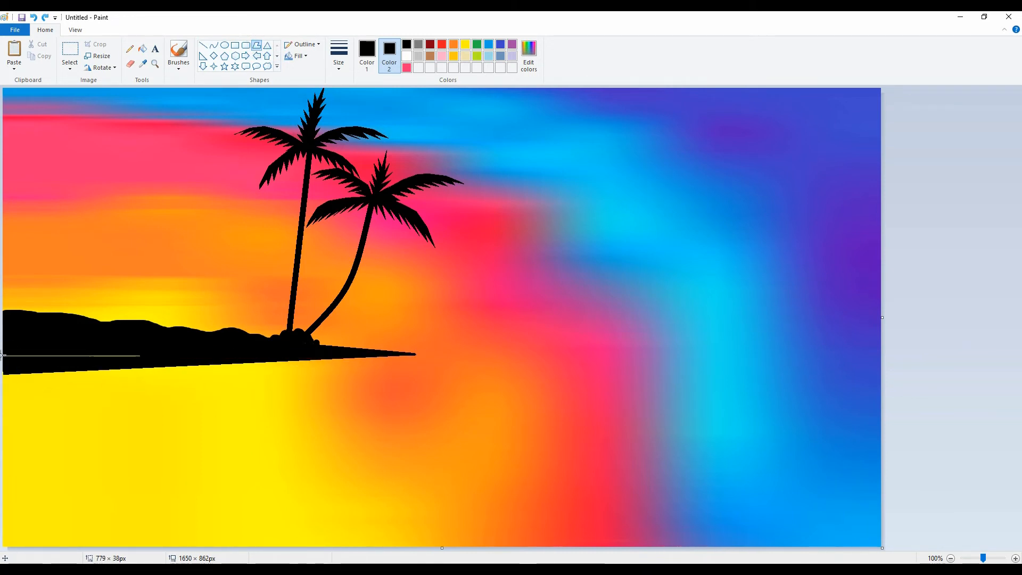
click(985, 307)
Step: Brush rounded black rocks and an uneven lower edge along the underside of the land to mirror its upper contour
click(178, 67)
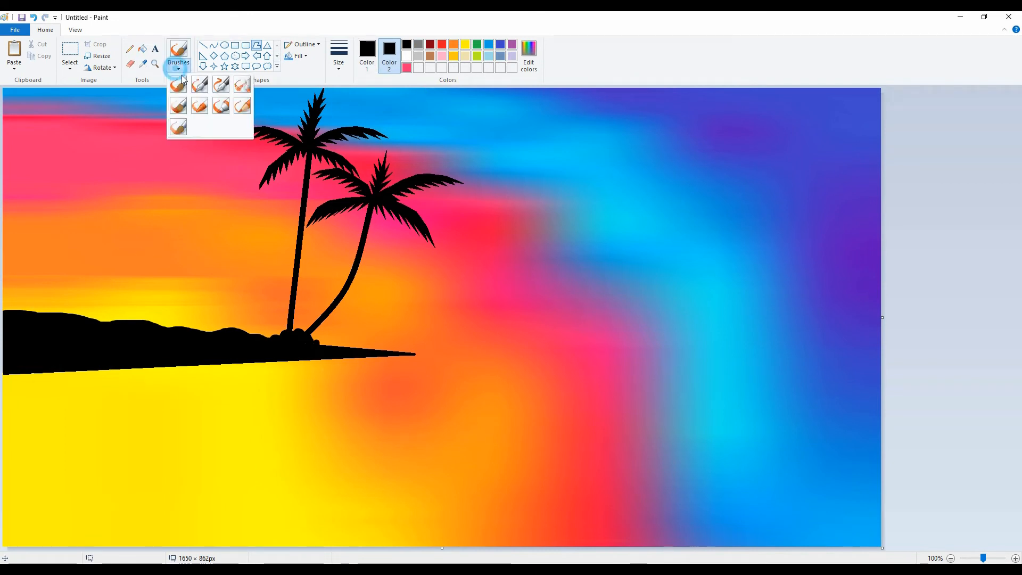
click(178, 84)
click(318, 361)
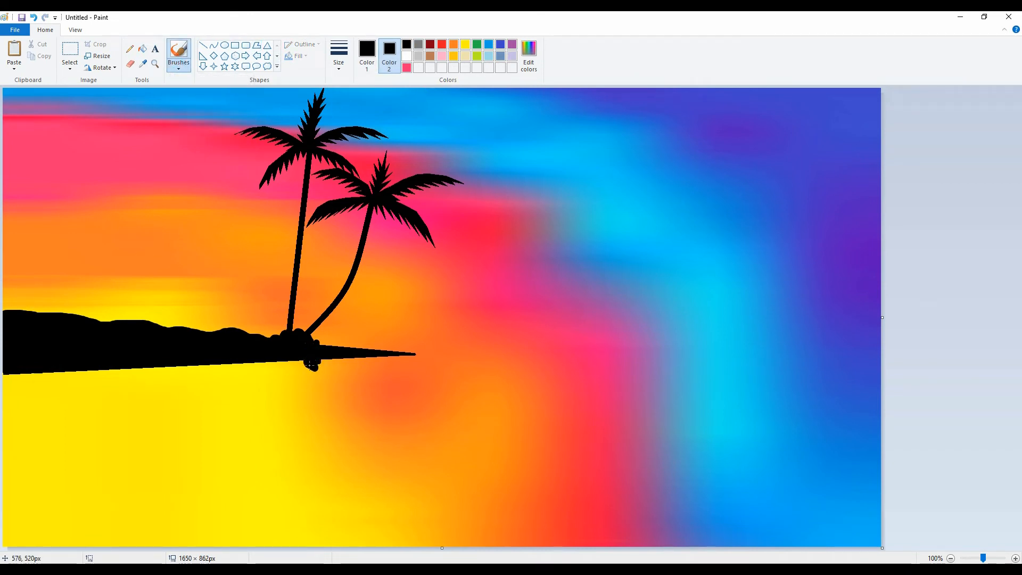
drag(309, 365, 8, 374)
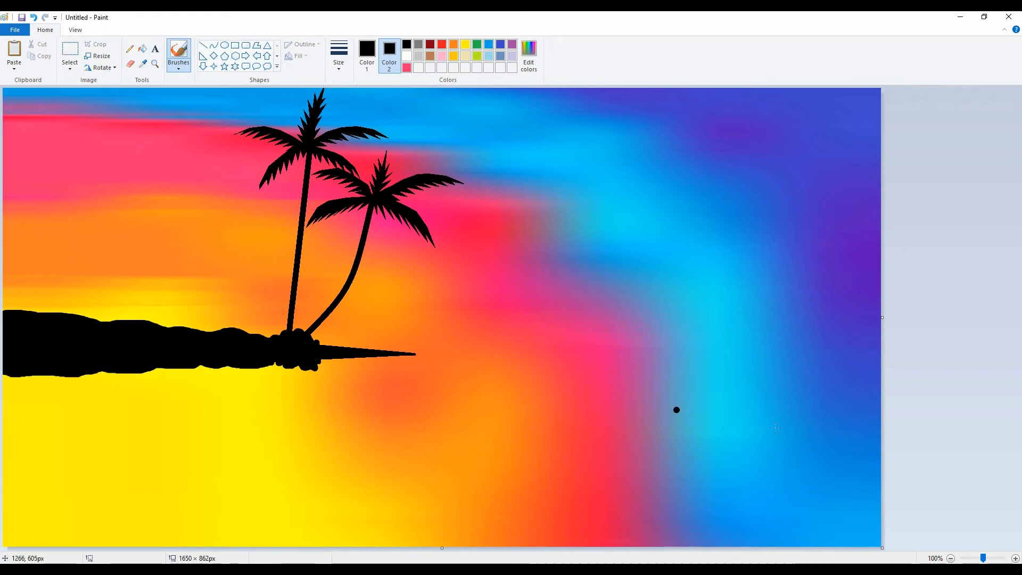
Step: Draw the two reflected trunks below the rocks: a thickened curved one about 190 × 344 px and a straight one about 170 × 407 px
click(213, 45)
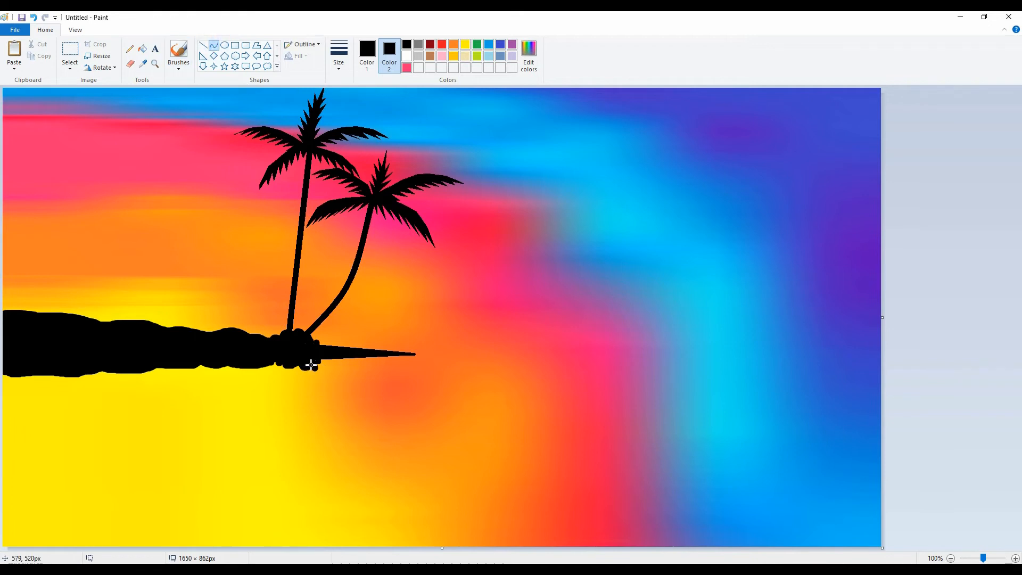
drag(311, 364, 251, 547)
drag(284, 449, 351, 419)
key(ctrl+plus)
key(ctrl+plus)
key(ctrl+plus)
key(ctrl+plus)
key(ctrl+plus)
key(ctrl+plus)
key(ctrl+plus)
key(ctrl+plus)
key(ctrl+plus)
key(ctrl+plus)
key(ctrl+plus)
key(ctrl+plus)
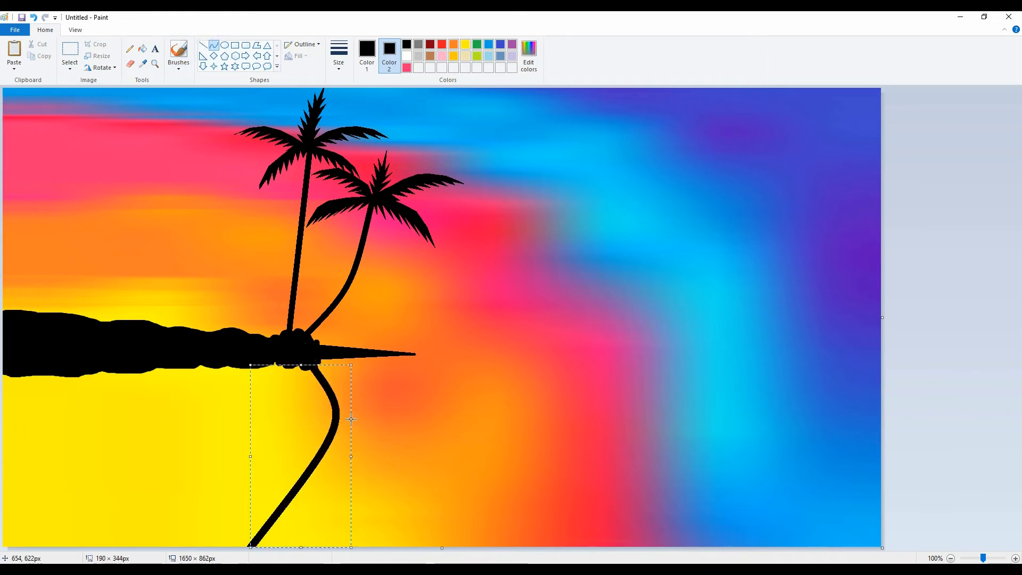
key(ctrl+minus)
key(ctrl+minus)
key(ctrl+minus)
click(990, 324)
drag(289, 367, 198, 574)
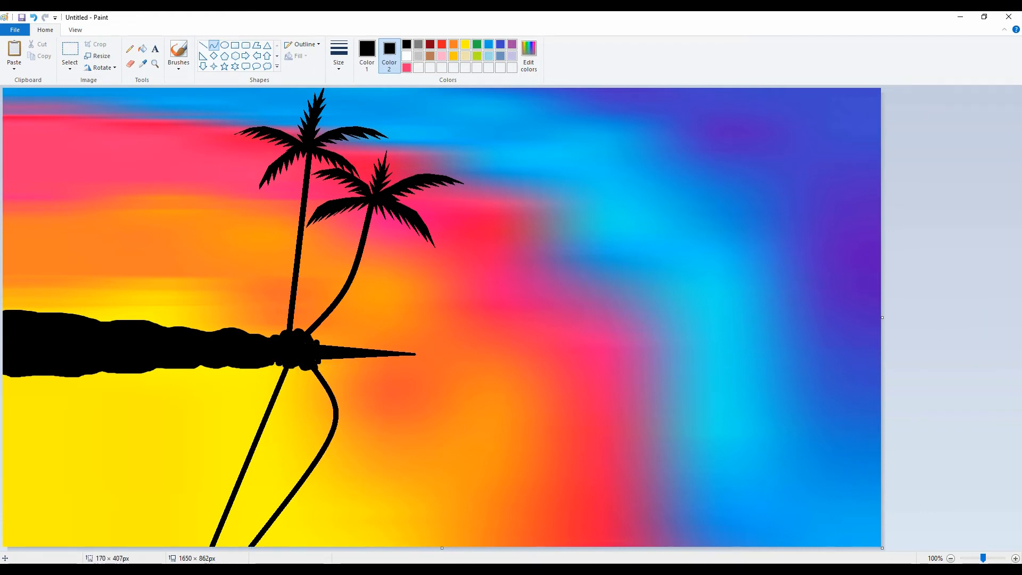
click(988, 292)
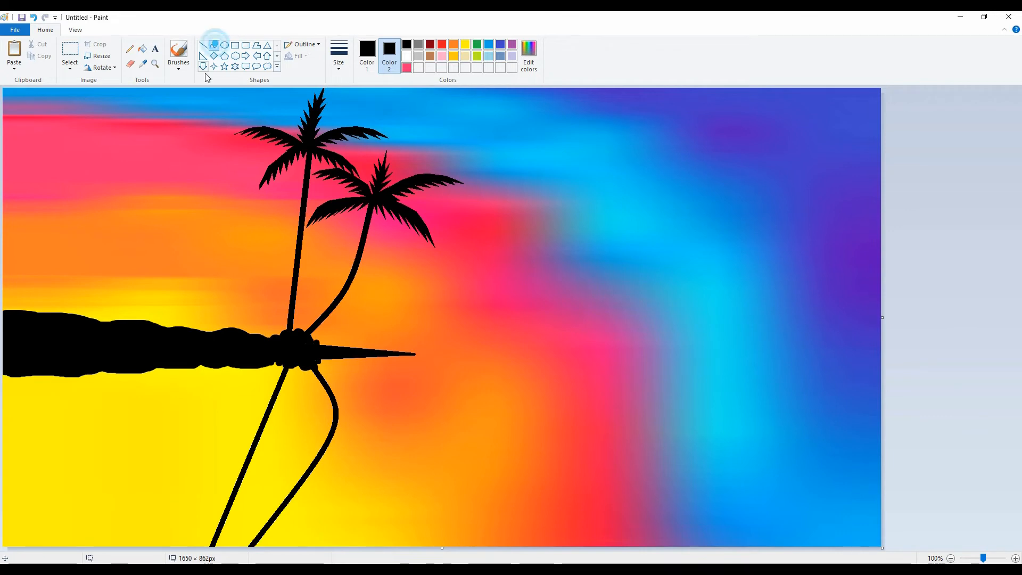
Step: Draw a thick black wavy curve across the full canvas width over the trunk reflections, cresting at left and dipping right of centre
mouse_move(4, 450)
mouse_down()
mouse_move(874, 466)
mouse_move(879, 452)
mouse_up()
drag(240, 452, 139, 396)
drag(686, 423, 534, 574)
drag(583, 498, 575, 502)
drag(875, 493, 911, 492)
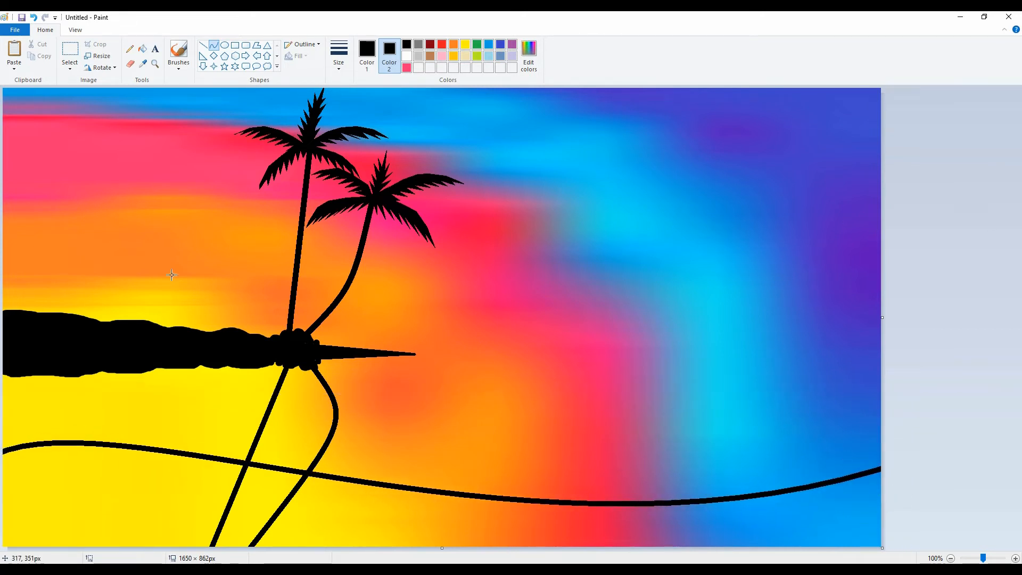
Step: Brush the whole area beneath the wavy curve solid black down to the canvas's lower edge as a foreground hill
click(179, 62)
click(173, 83)
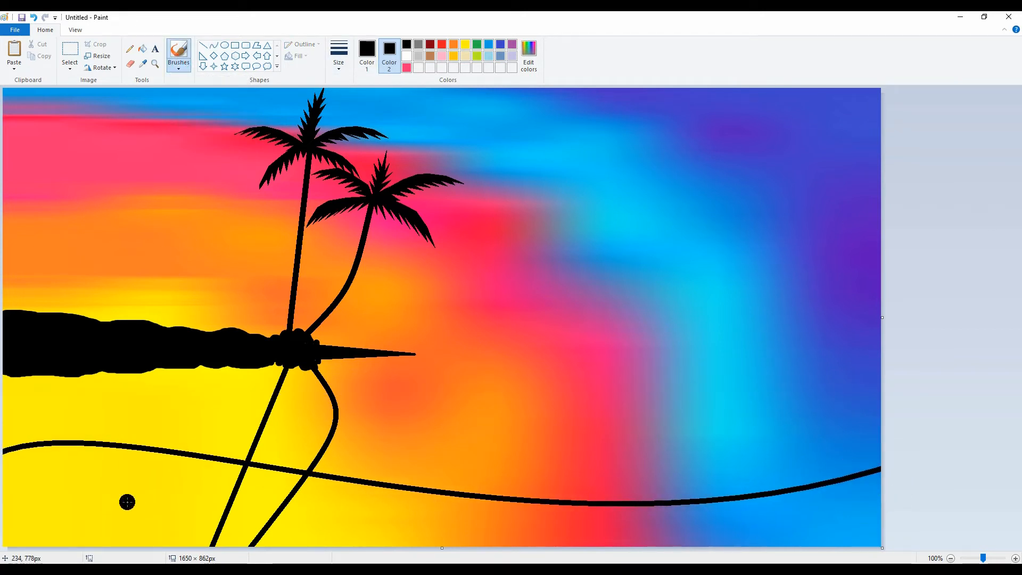
mouse_move(36, 484)
mouse_down()
mouse_move(140, 469)
mouse_move(215, 482)
mouse_move(160, 470)
mouse_move(8, 467)
mouse_move(114, 460)
mouse_move(83, 455)
mouse_move(539, 516)
mouse_up()
mouse_move(858, 487)
mouse_down()
mouse_move(752, 515)
mouse_move(592, 524)
mouse_move(521, 514)
mouse_up()
mouse_move(539, 516)
mouse_down()
mouse_move(692, 515)
mouse_move(623, 535)
mouse_up()
key(ctrl+z)
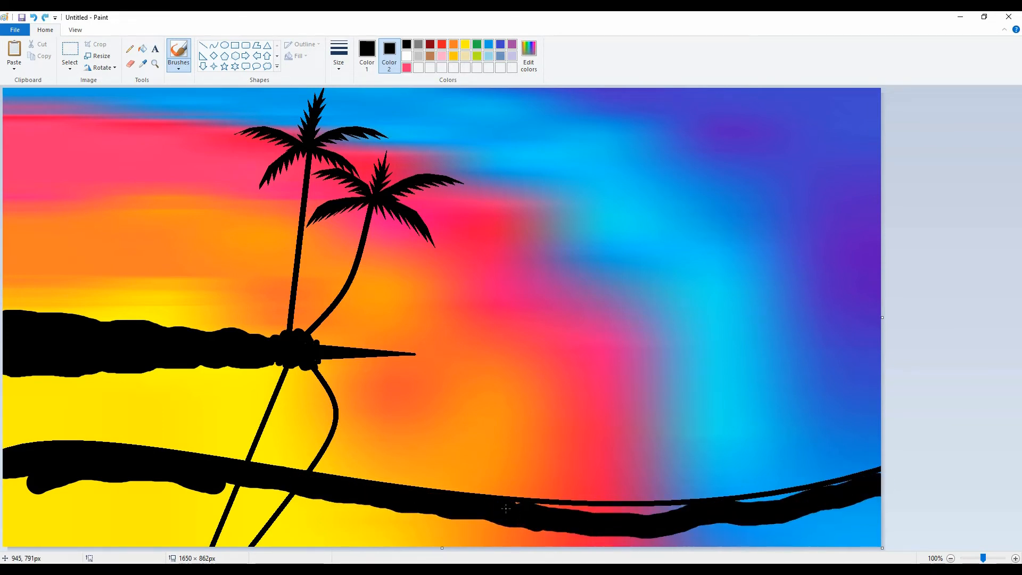
drag(505, 508, 558, 513)
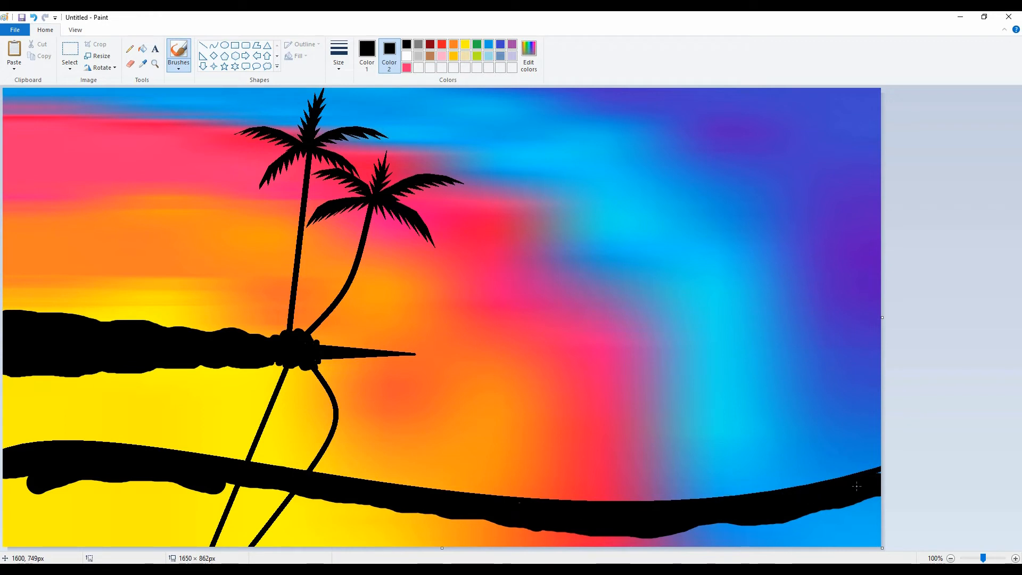
mouse_move(856, 486)
mouse_down()
mouse_move(679, 530)
mouse_move(883, 523)
mouse_move(879, 536)
mouse_move(690, 544)
mouse_move(438, 531)
mouse_move(517, 527)
mouse_move(520, 514)
mouse_move(377, 526)
mouse_move(188, 503)
mouse_move(317, 545)
mouse_move(161, 506)
mouse_move(36, 491)
mouse_move(178, 518)
mouse_move(386, 533)
mouse_up()
mouse_move(295, 531)
mouse_down()
mouse_move(107, 527)
mouse_move(166, 533)
mouse_up()
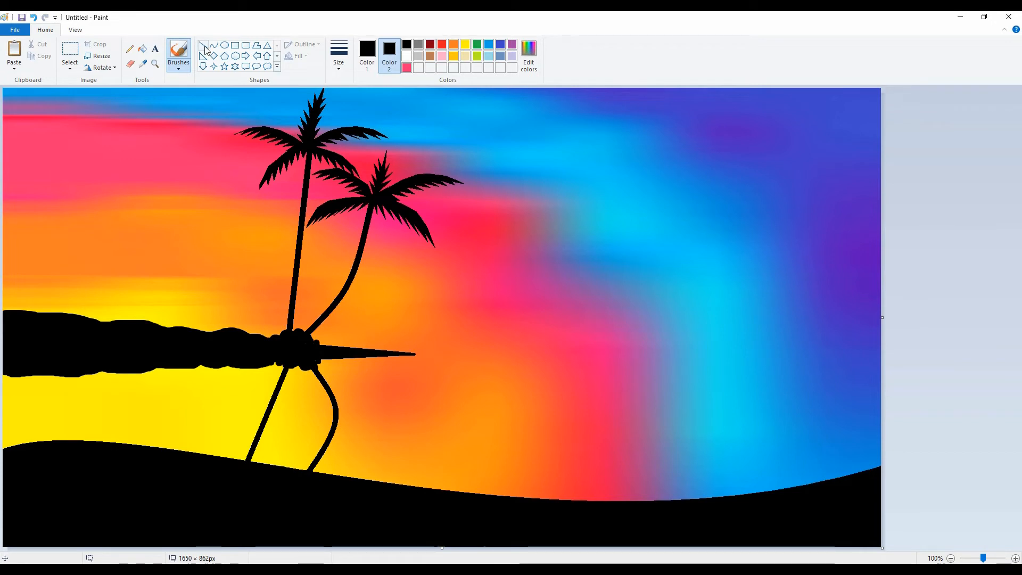
Step: Draw thin black grass blades with the Pencil along the whole crest of the foreground hill
click(129, 48)
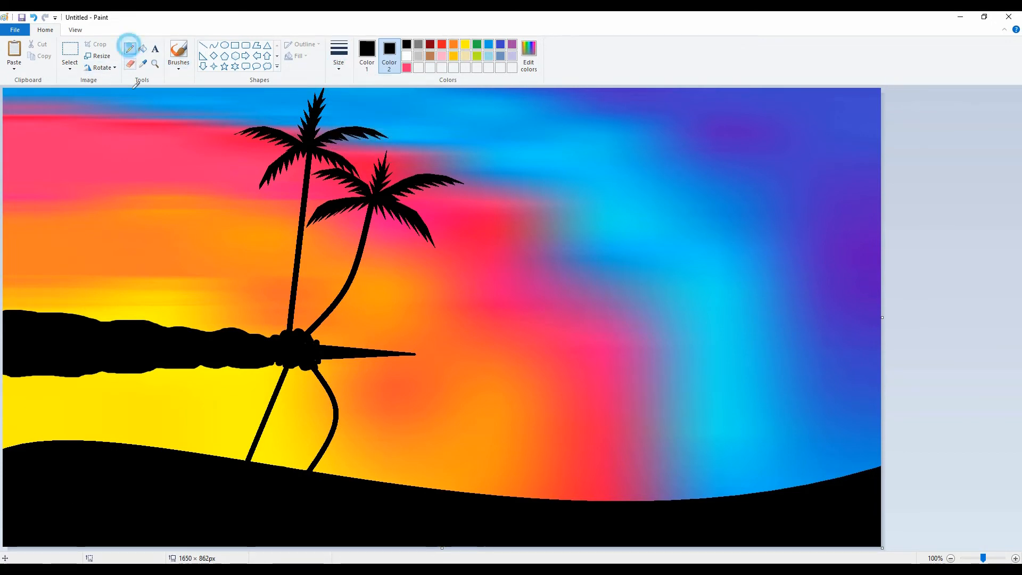
mouse_move(8, 437)
mouse_down()
mouse_move(32, 431)
mouse_move(46, 448)
mouse_move(59, 434)
mouse_move(98, 435)
mouse_move(164, 450)
mouse_move(190, 444)
mouse_move(216, 464)
mouse_move(224, 453)
mouse_move(216, 446)
mouse_move(246, 457)
mouse_move(232, 464)
mouse_move(236, 444)
mouse_move(248, 464)
mouse_move(254, 450)
mouse_move(280, 456)
mouse_move(297, 485)
mouse_move(309, 467)
mouse_move(315, 481)
mouse_move(395, 470)
mouse_move(440, 492)
mouse_move(463, 482)
mouse_move(488, 494)
mouse_move(606, 499)
mouse_move(608, 483)
mouse_move(605, 491)
mouse_move(650, 507)
mouse_move(672, 485)
mouse_move(703, 485)
mouse_move(753, 503)
mouse_up()
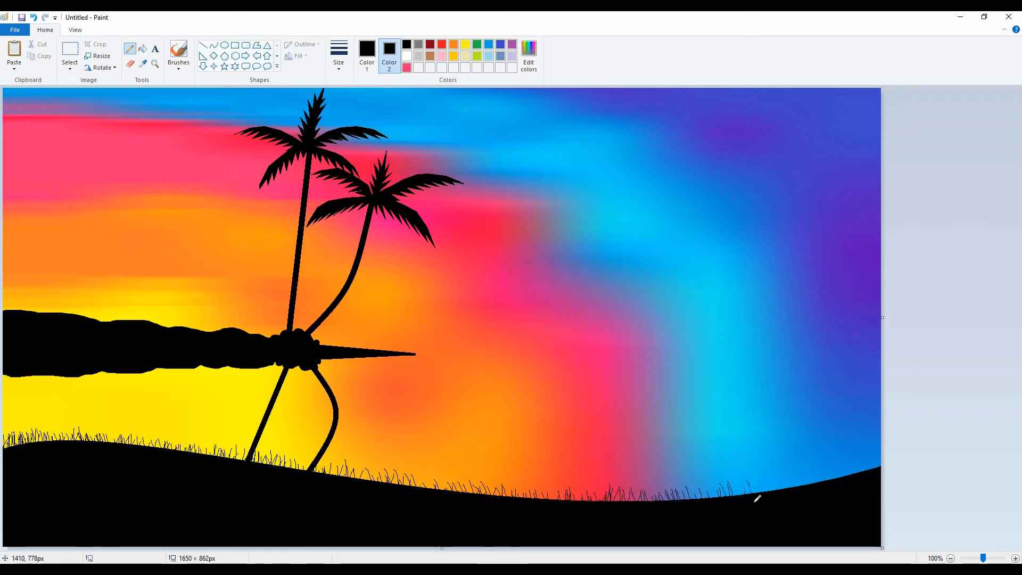
mouse_move(791, 472)
mouse_down()
mouse_move(838, 485)
mouse_move(856, 465)
mouse_move(884, 460)
mouse_up()
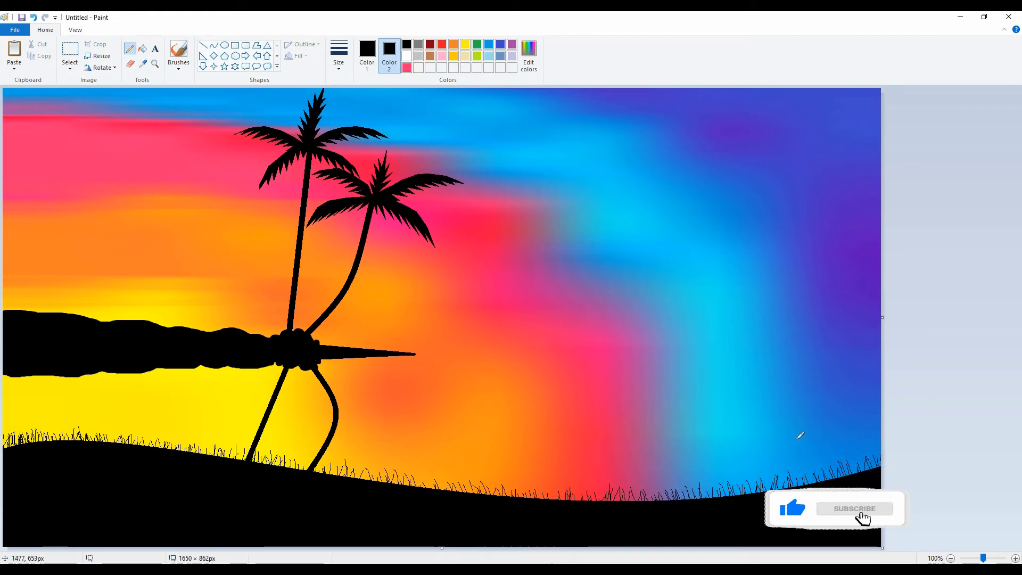
Step: Outline a pier with thick black lines: two long edges spreading towards the right foreground and a short edge joining their far ends
click(203, 45)
drag(612, 361, 917, 416)
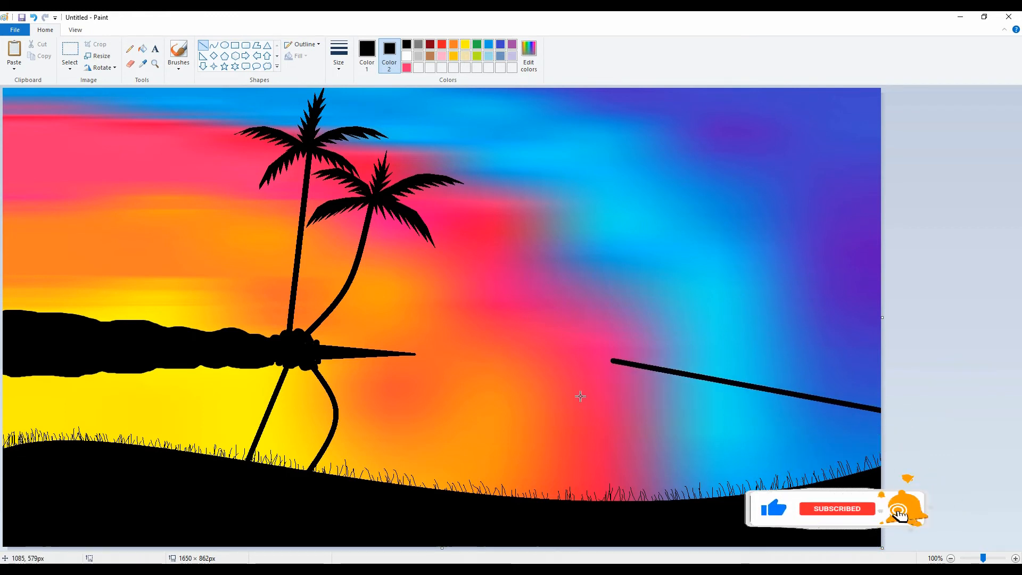
drag(580, 397, 888, 526)
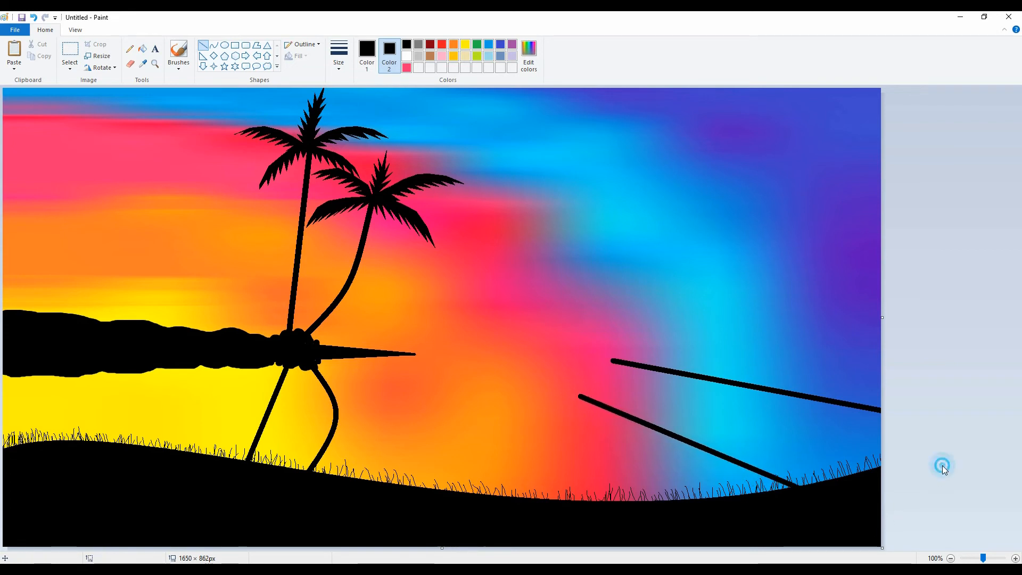
drag(581, 397, 612, 360)
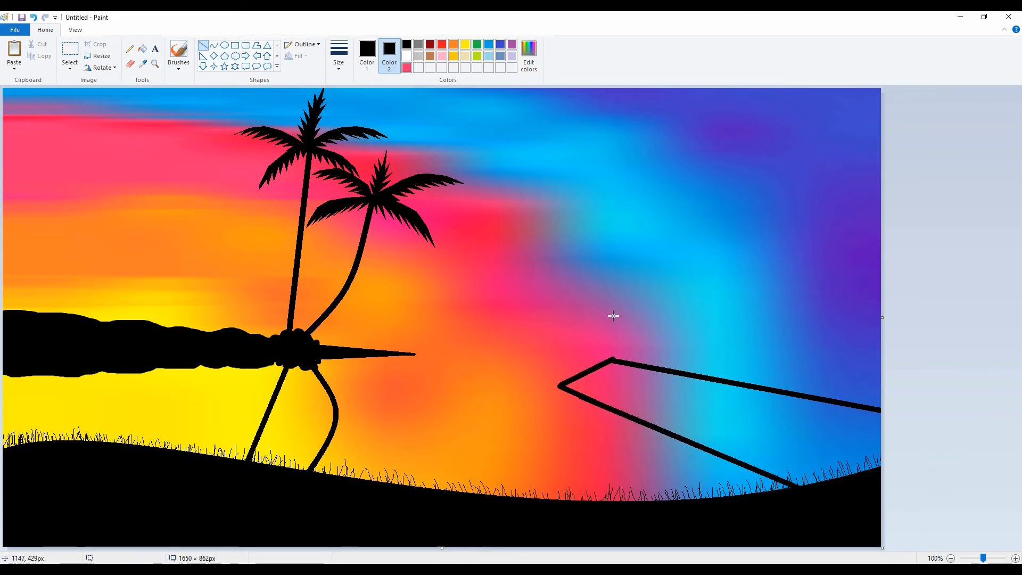
Step: Draw vertical posts about 146 px and 132 px tall at the pier's two far corners, and extend the front post upward
drag(609, 319, 630, 396)
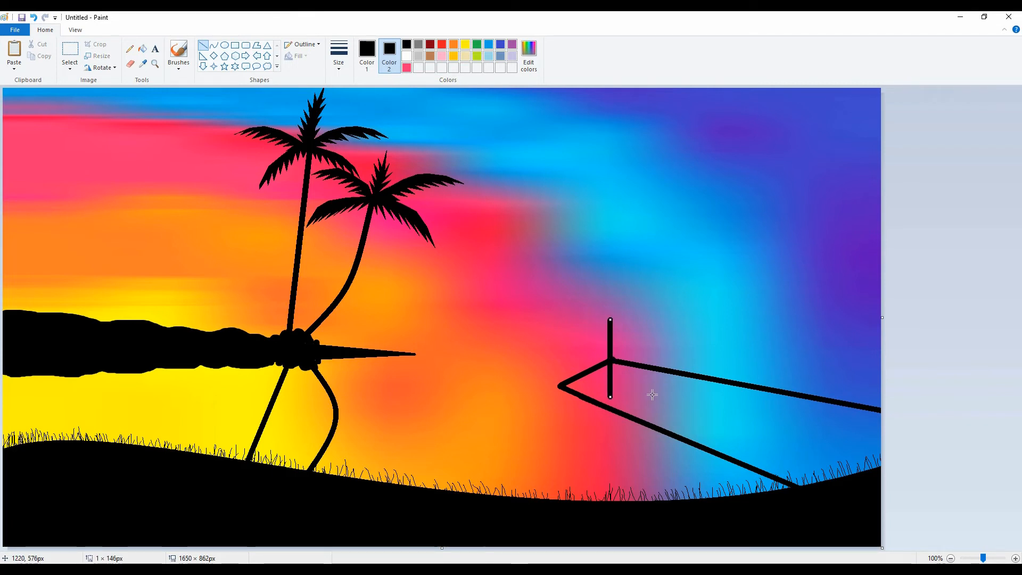
drag(556, 345, 556, 416)
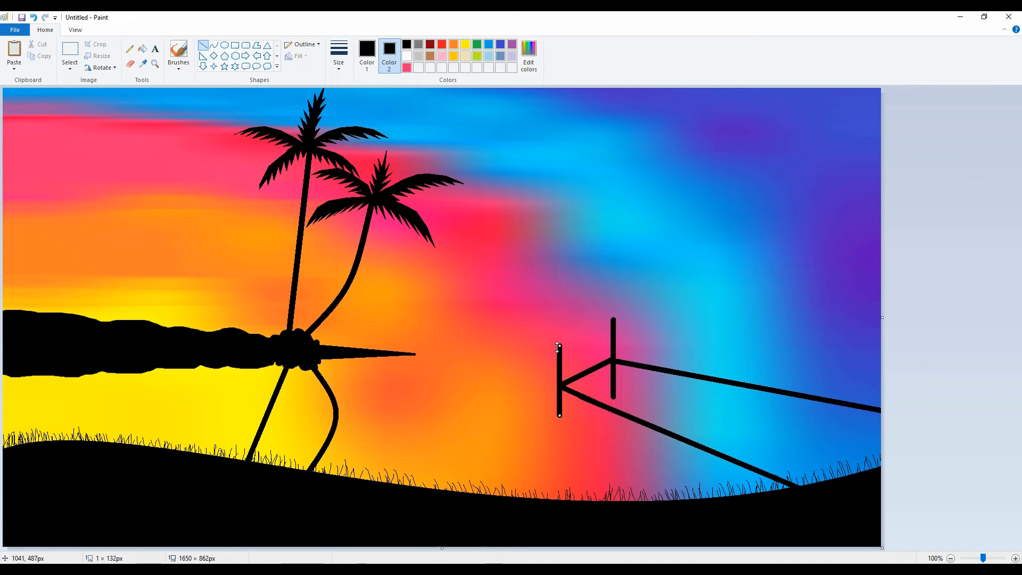
drag(560, 341, 560, 322)
Step: Draw a thinner black railing line from the pier's back post to the canvas's right edge, above the back deck edge
click(735, 382)
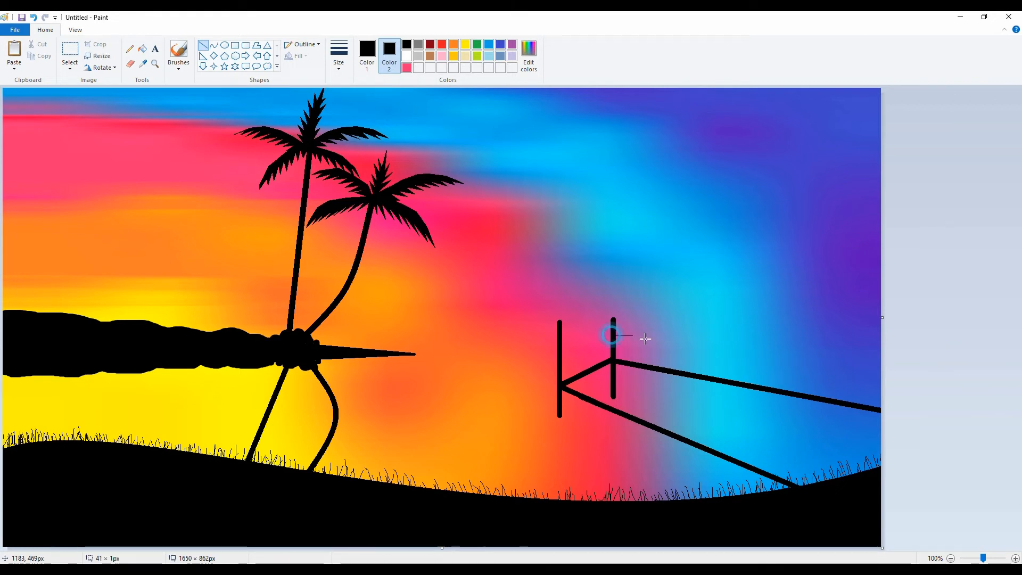
drag(645, 338, 948, 385)
click(897, 401)
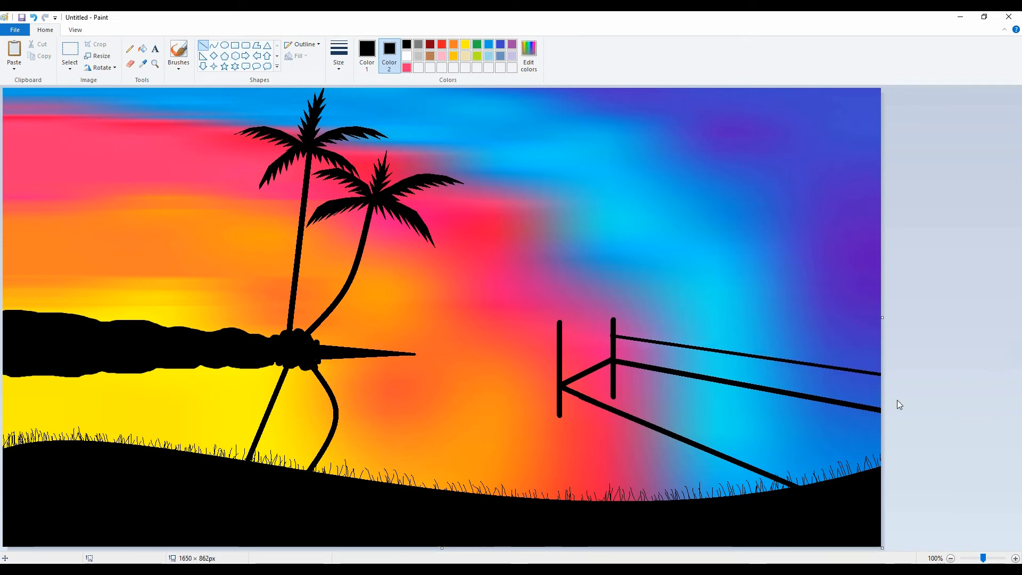
Step: Brush the pier deck solid black between its edges, from the far end to the canvas's right edge and the hill
click(178, 68)
click(178, 92)
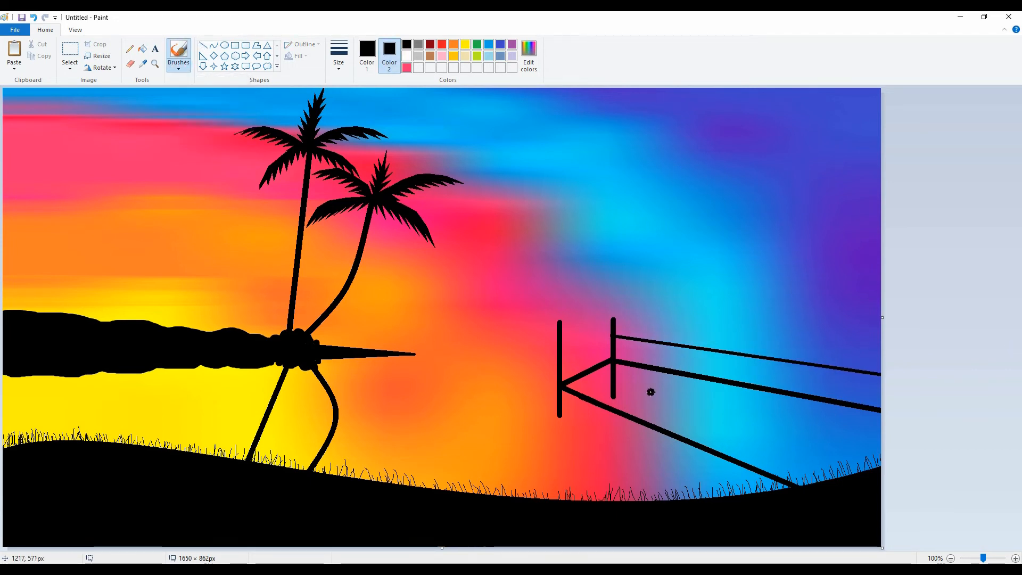
drag(631, 386, 829, 477)
mouse_move(878, 442)
mouse_down()
mouse_move(847, 411)
mouse_move(873, 420)
mouse_move(760, 399)
mouse_up()
key(ctrl+z)
key(ctrl+z)
drag(831, 411, 695, 382)
mouse_move(691, 381)
mouse_down()
mouse_move(632, 375)
mouse_move(683, 379)
mouse_up()
key(ctrl+z)
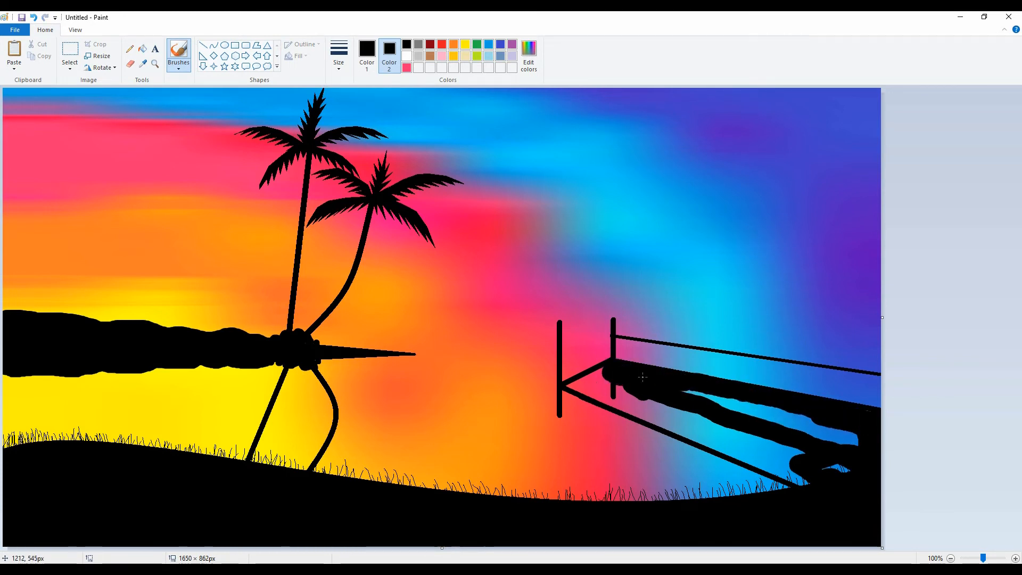
mouse_move(615, 374)
mouse_down()
mouse_move(568, 387)
mouse_move(597, 386)
mouse_move(580, 386)
mouse_move(795, 480)
mouse_move(704, 428)
mouse_move(812, 417)
mouse_move(896, 449)
mouse_move(684, 428)
mouse_move(781, 452)
mouse_move(702, 422)
mouse_move(737, 443)
mouse_up()
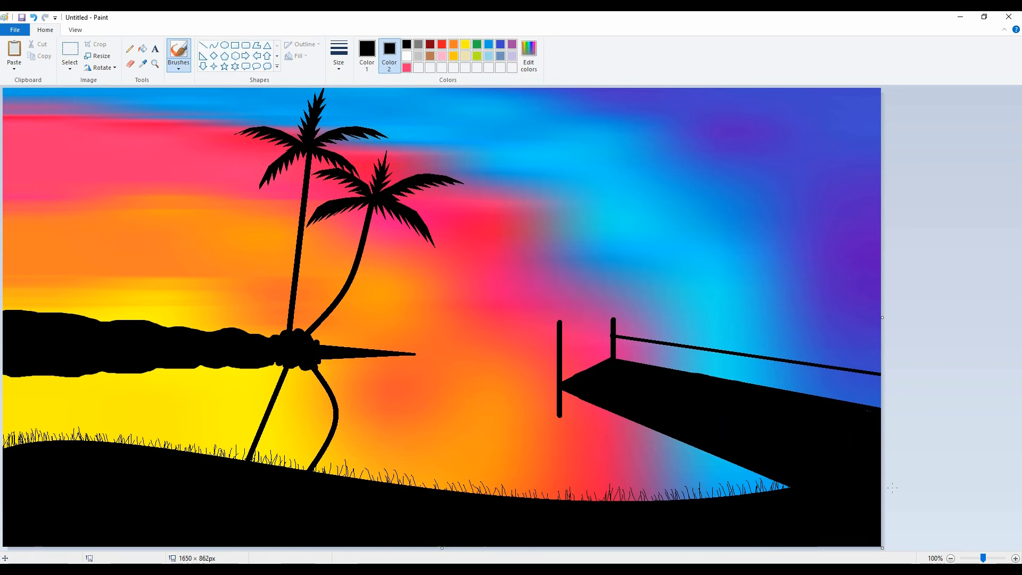
Step: Draw two vertical black line posts about 98 px and 114 px tall through the back railing, down to the deck edge
click(203, 46)
drag(701, 323, 701, 375)
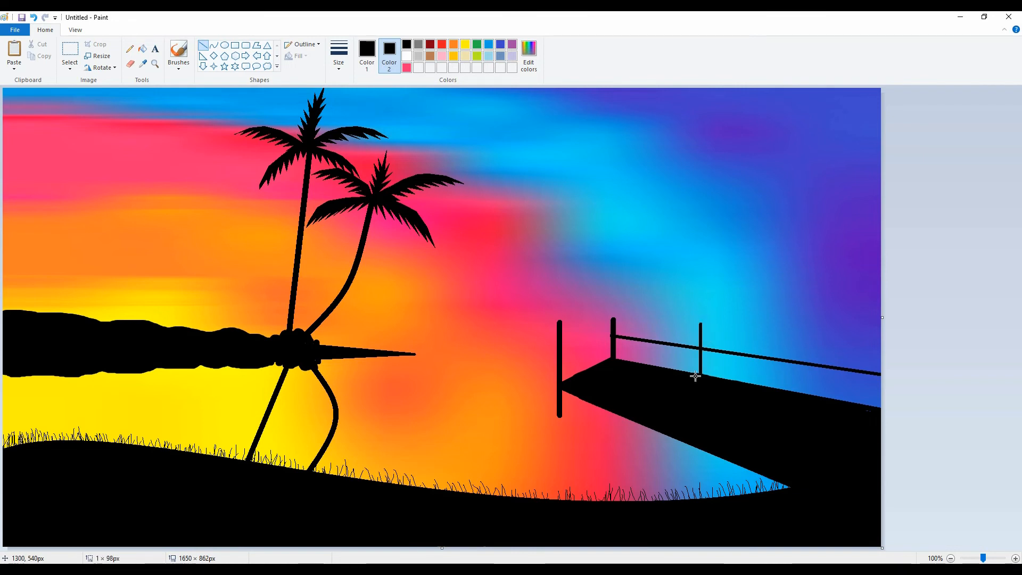
click(940, 338)
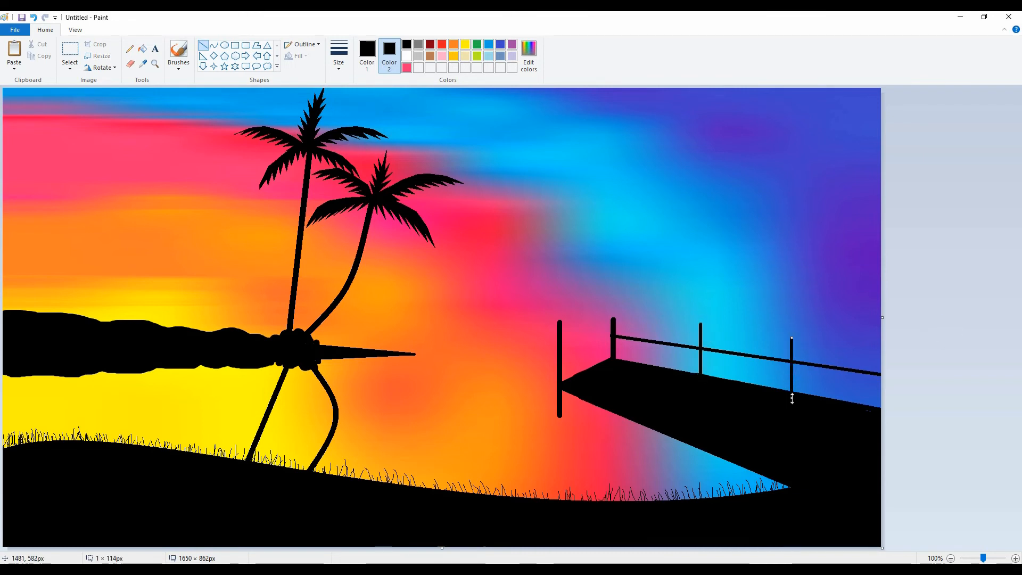
drag(560, 353, 747, 407)
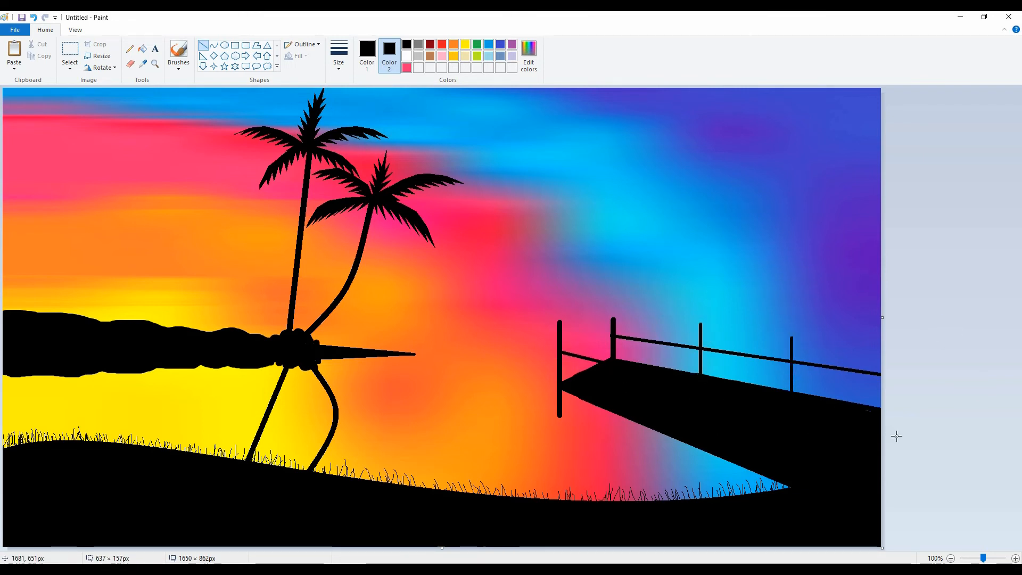
drag(893, 472, 891, 474)
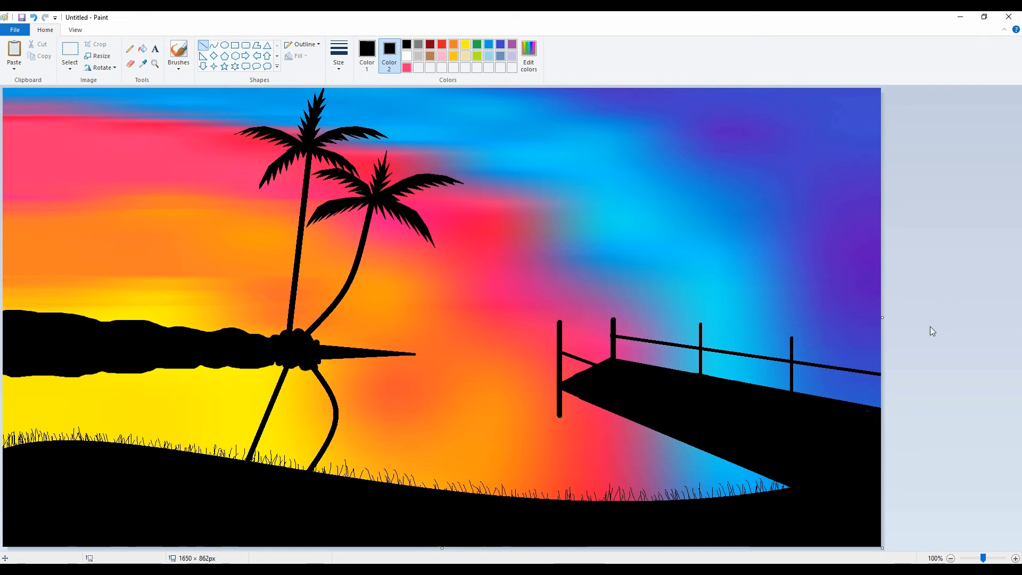
key(ctrl+z)
key(ctrl+z)
key(ctrl+z)
key(ctrl+z)
key(ctrl+z)
key(ctrl+z)
key(ctrl+z)
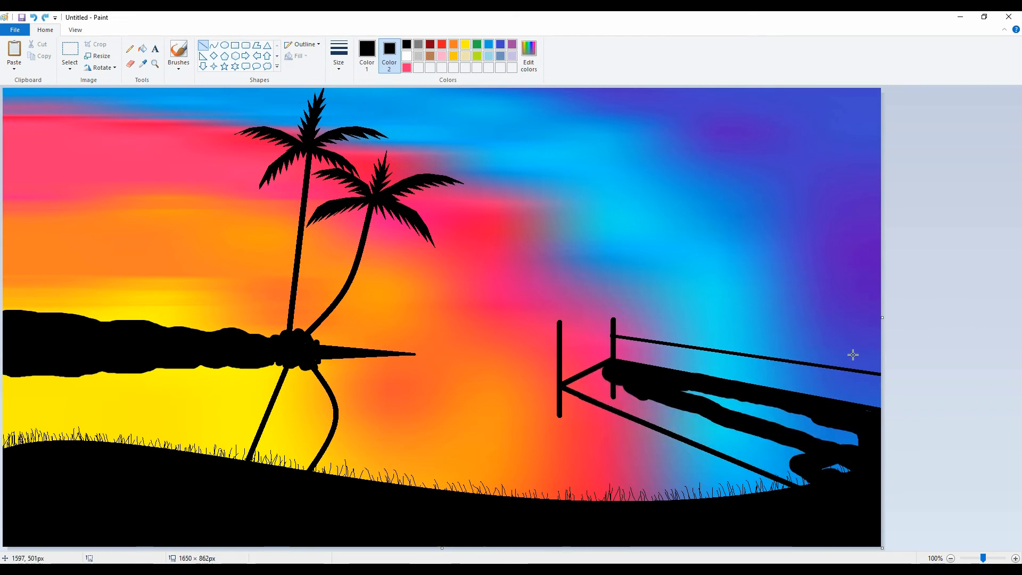
key(ctrl+z)
key(ctrl+z)
key(ctrl+y)
key(ctrl+y)
key(ctrl+y)
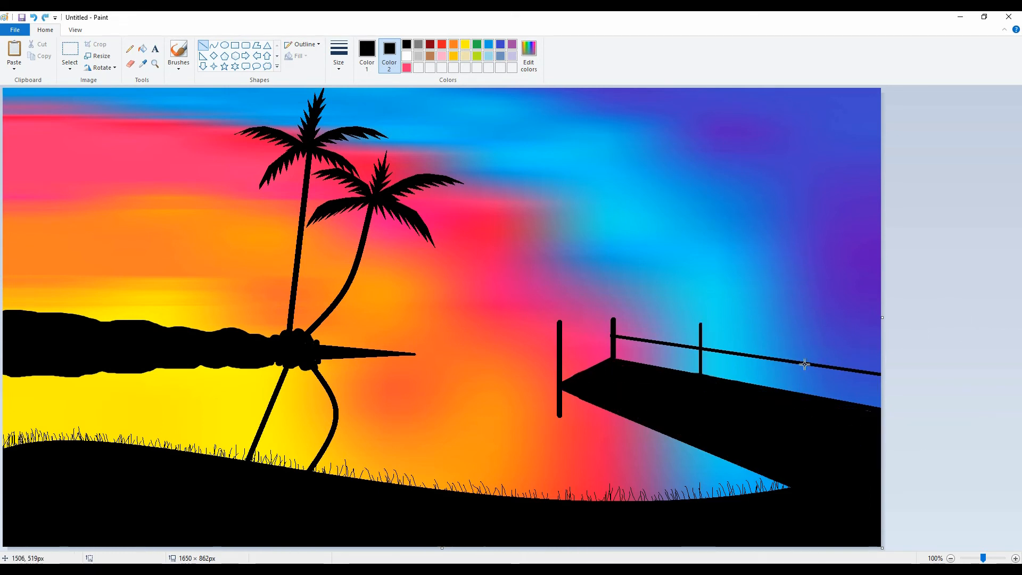
key(ctrl+y)
Step: Trace the back railing in custom dark grey (RGB 56, 56, 56) and draw a matching front railing about 465 × 178 px from the front corner post
click(529, 53)
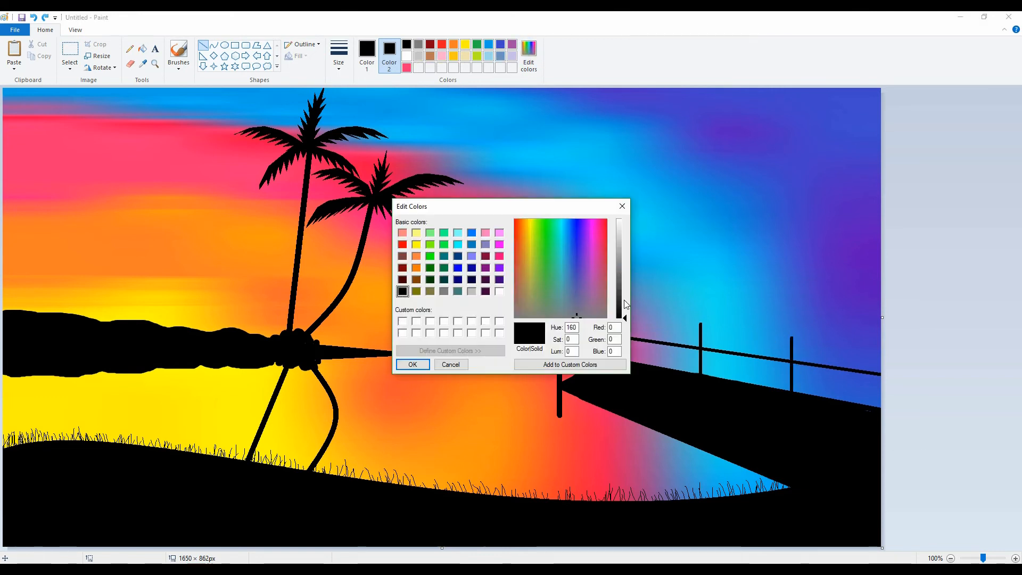
click(623, 299)
click(410, 362)
mouse_move(614, 336)
mouse_down()
mouse_move(837, 387)
mouse_move(891, 377)
mouse_up()
click(531, 59)
click(623, 296)
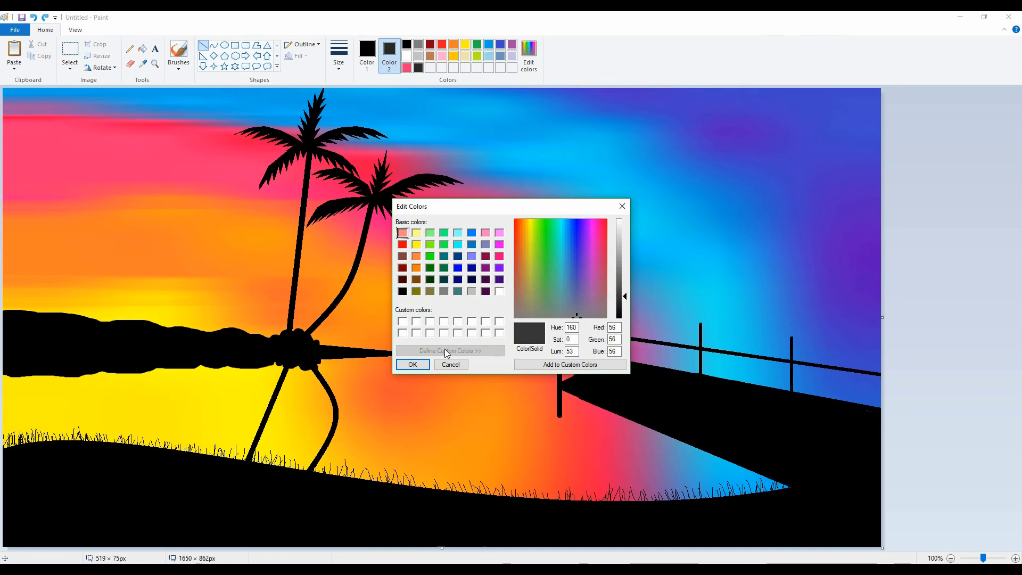
click(411, 362)
click(367, 56)
click(430, 68)
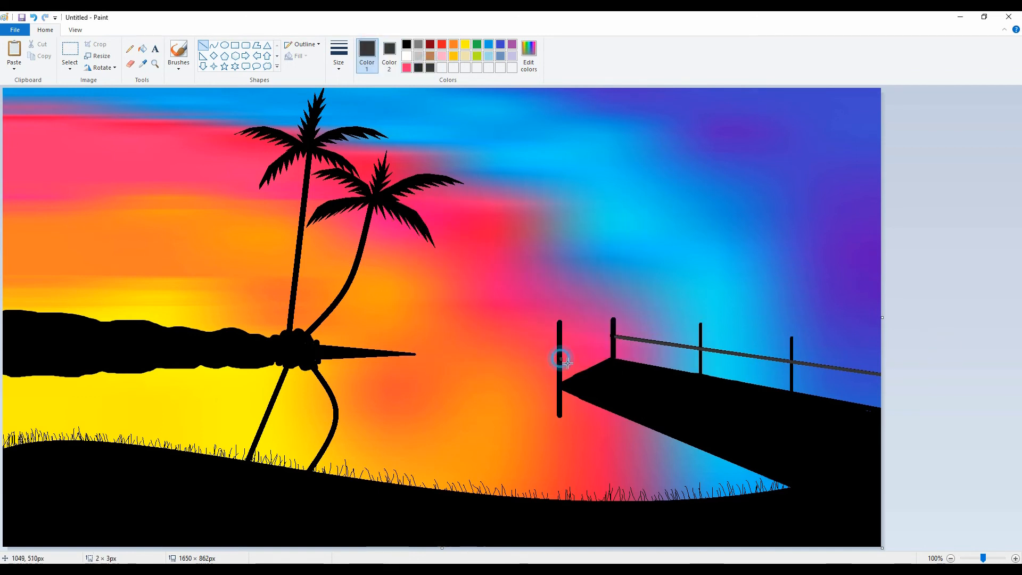
mouse_move(568, 362)
mouse_down()
mouse_move(903, 484)
mouse_move(896, 495)
mouse_move(798, 449)
mouse_move(808, 453)
mouse_up()
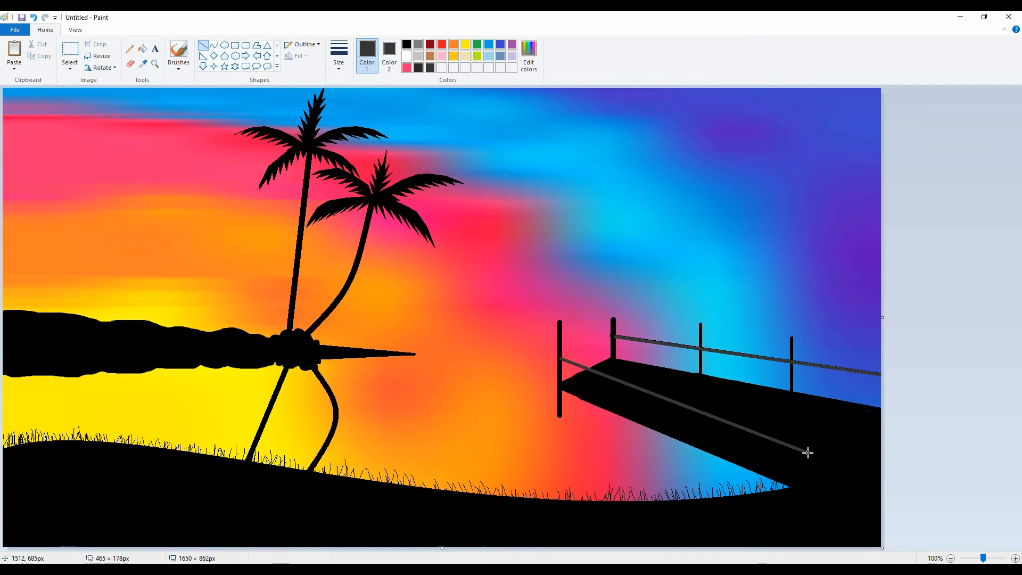
Step: Trace vertical dark grey lines over the two back railing posts and both far corner posts of the pier
click(699, 321)
click(940, 371)
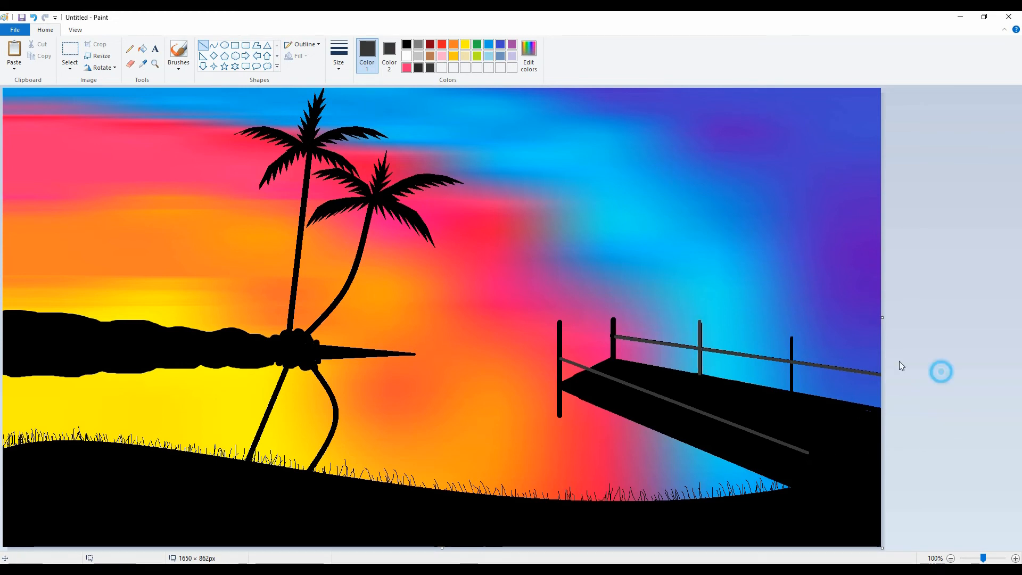
drag(790, 345, 793, 393)
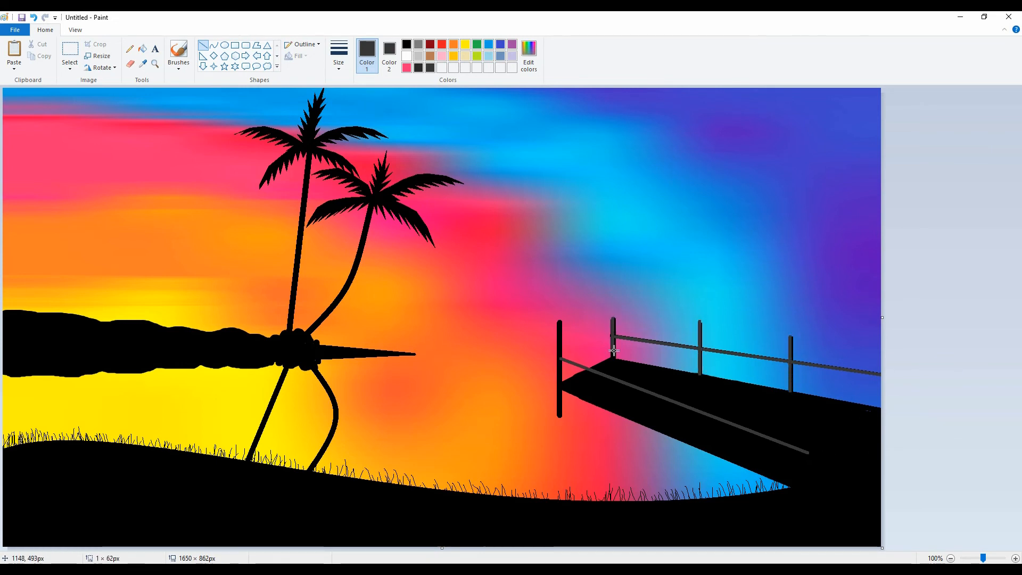
drag(613, 351, 614, 356)
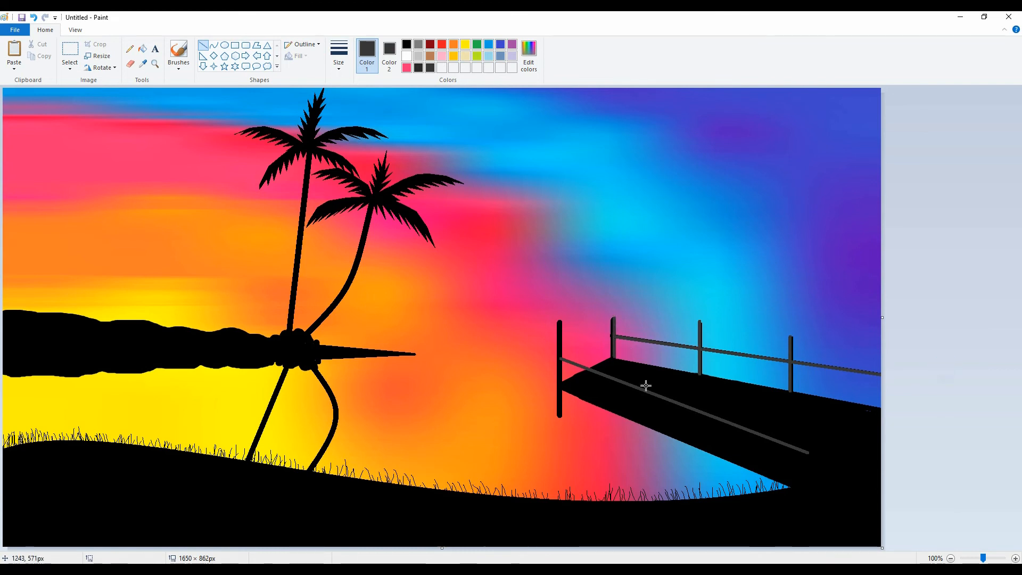
mouse_move(560, 322)
mouse_down()
mouse_move(588, 420)
mouse_move(560, 417)
mouse_up()
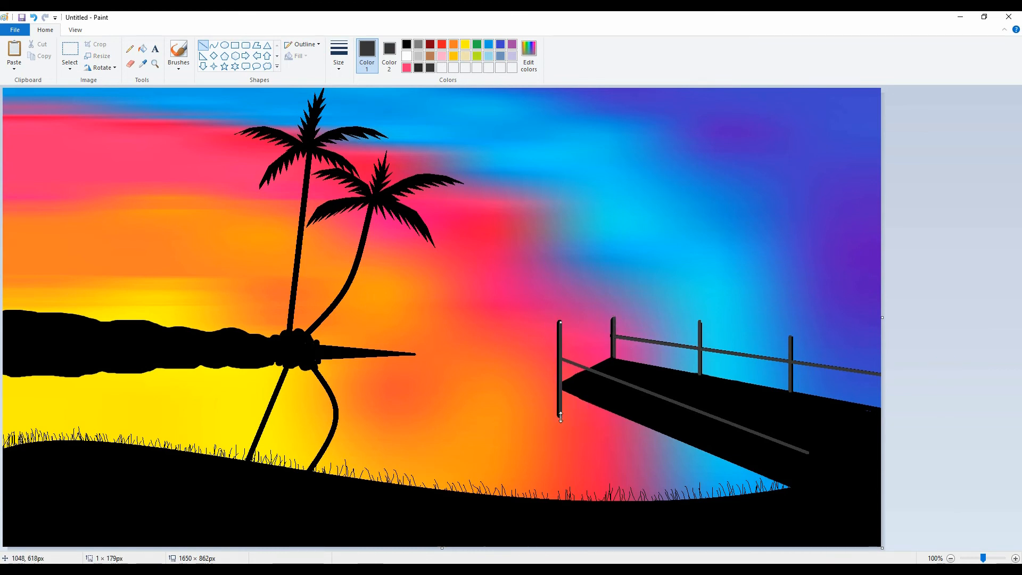
Step: Draw three vertical dark grey posts along the pier's front side and extend the front railing to the canvas's right edge
drag(649, 359, 649, 434)
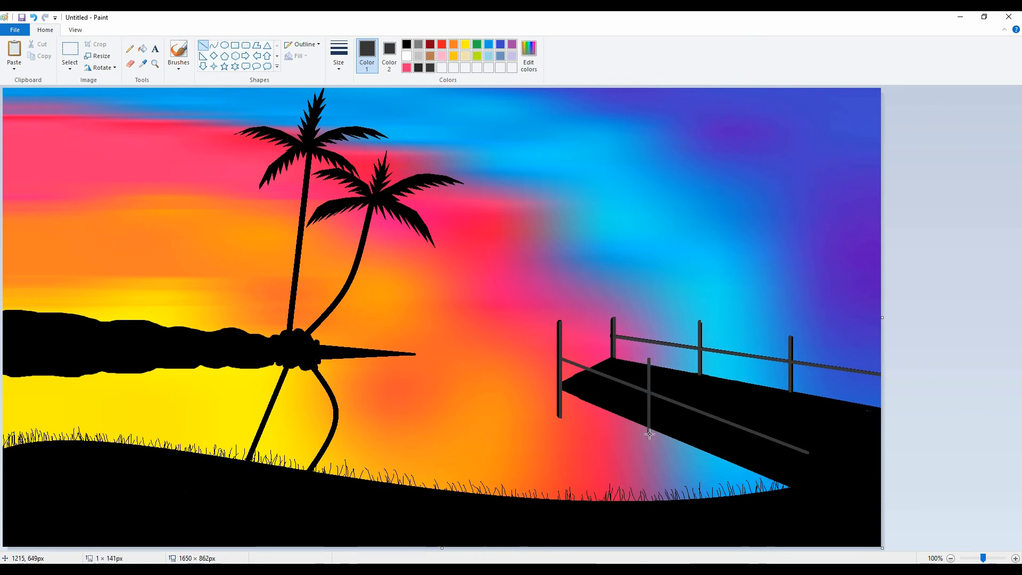
click(742, 405)
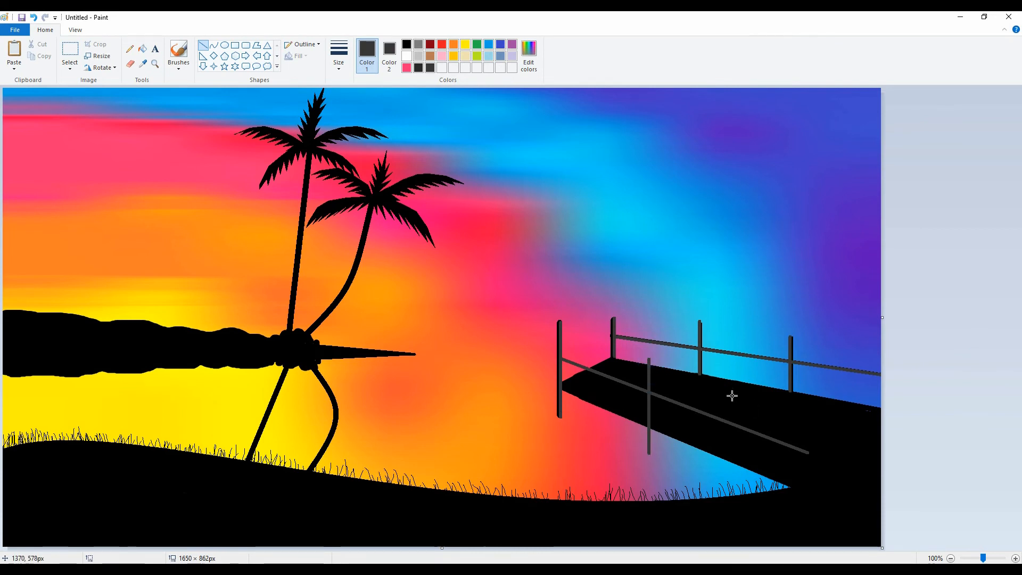
drag(732, 392, 731, 485)
drag(817, 405, 810, 495)
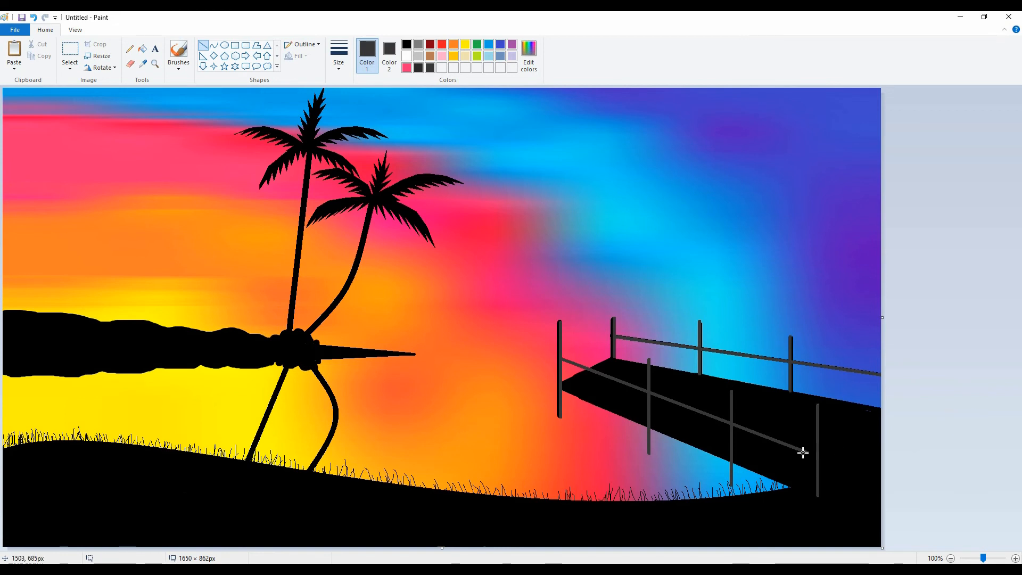
drag(803, 452, 892, 488)
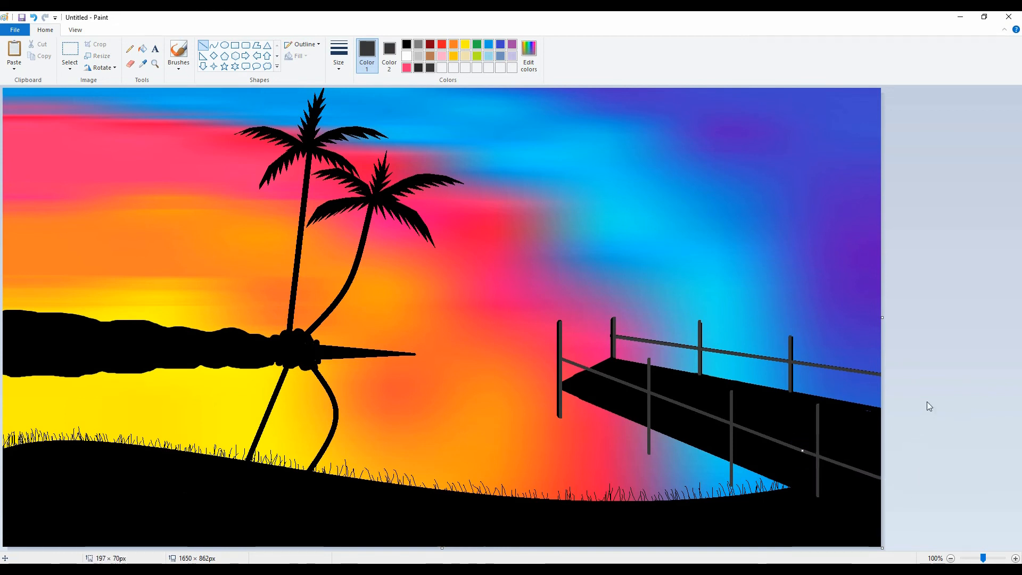
Step: Draw white filled oval lamps on top of the two far corner posts and the two back railing posts
click(407, 56)
click(389, 53)
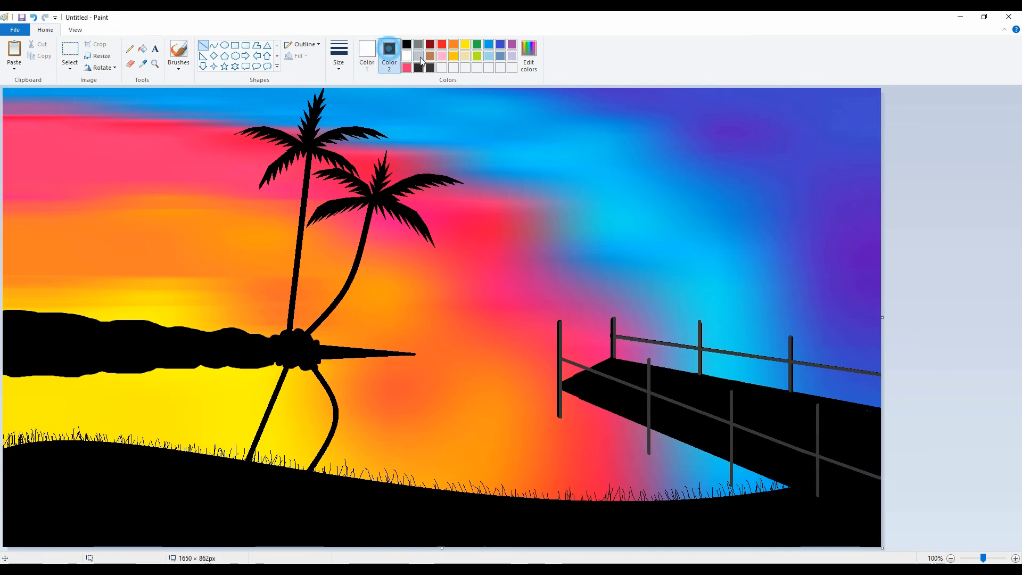
click(407, 55)
click(224, 45)
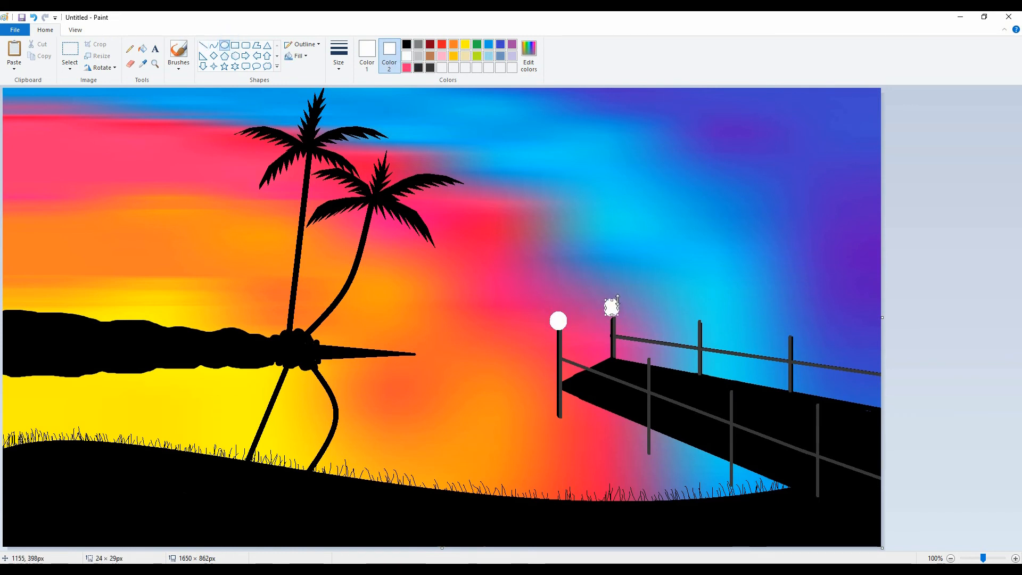
drag(618, 301, 617, 304)
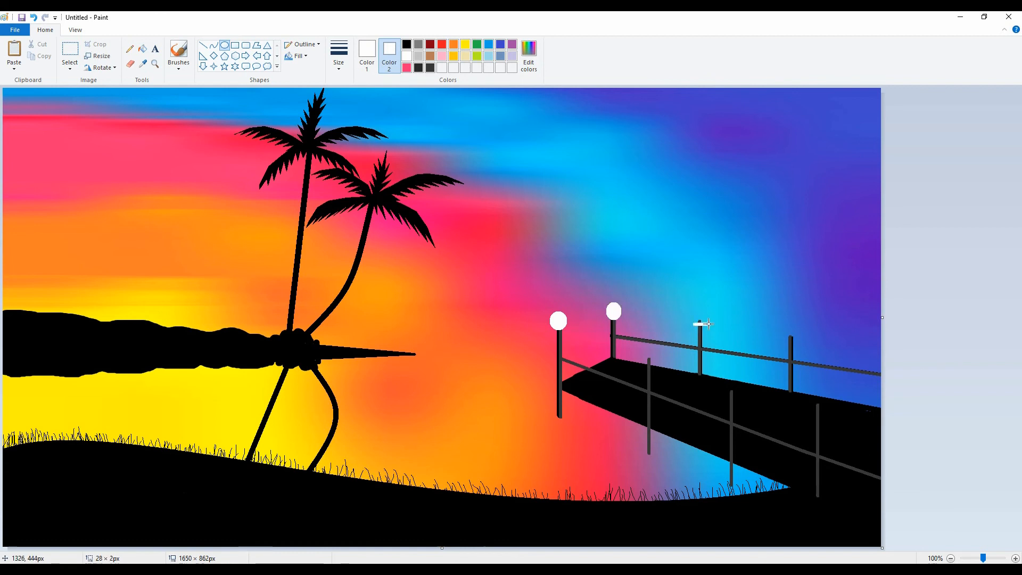
click(972, 351)
drag(793, 334, 795, 319)
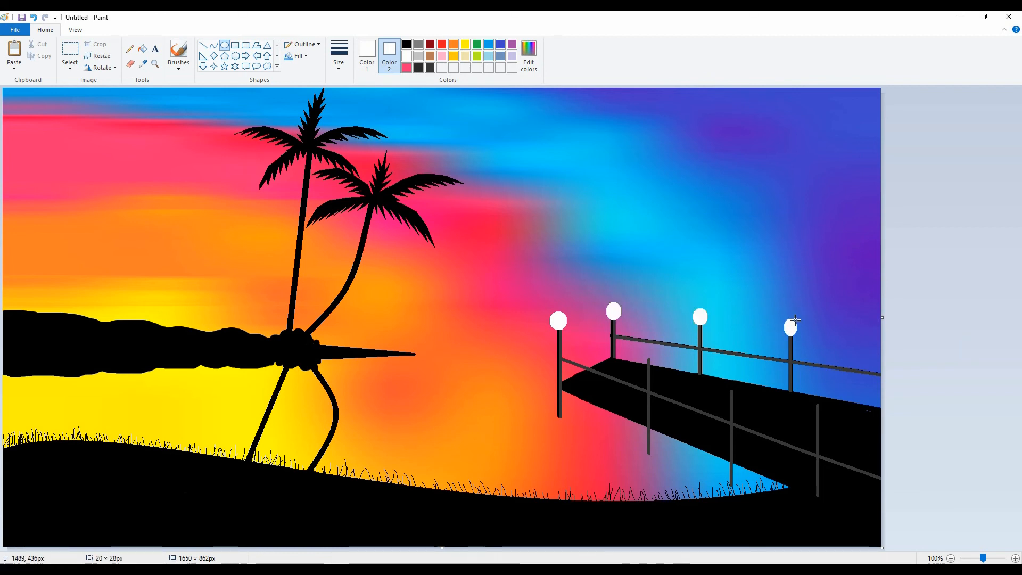
Step: Draw white filled oval lamps on top of the three front railing posts
drag(655, 351, 657, 344)
click(739, 382)
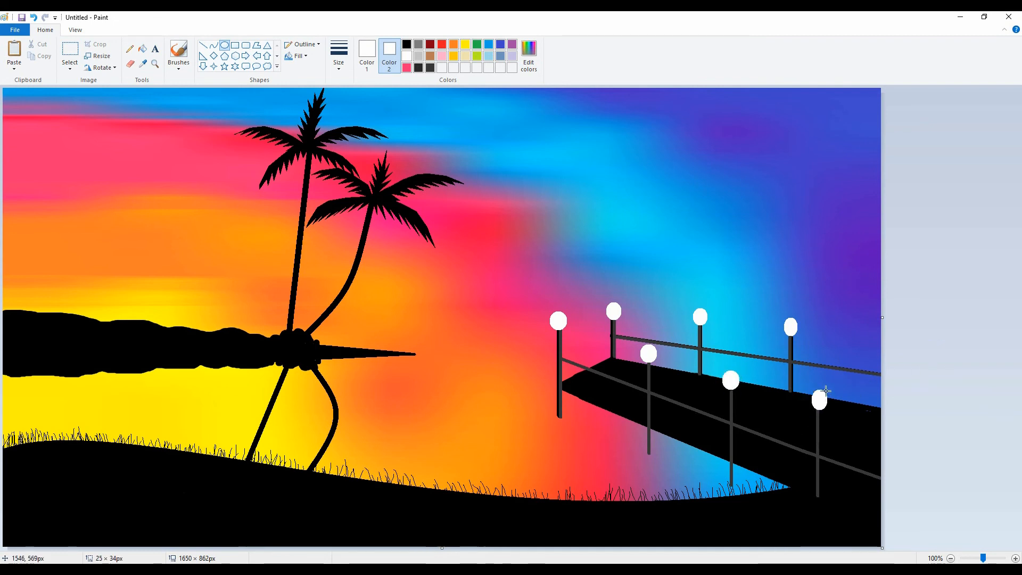
click(989, 381)
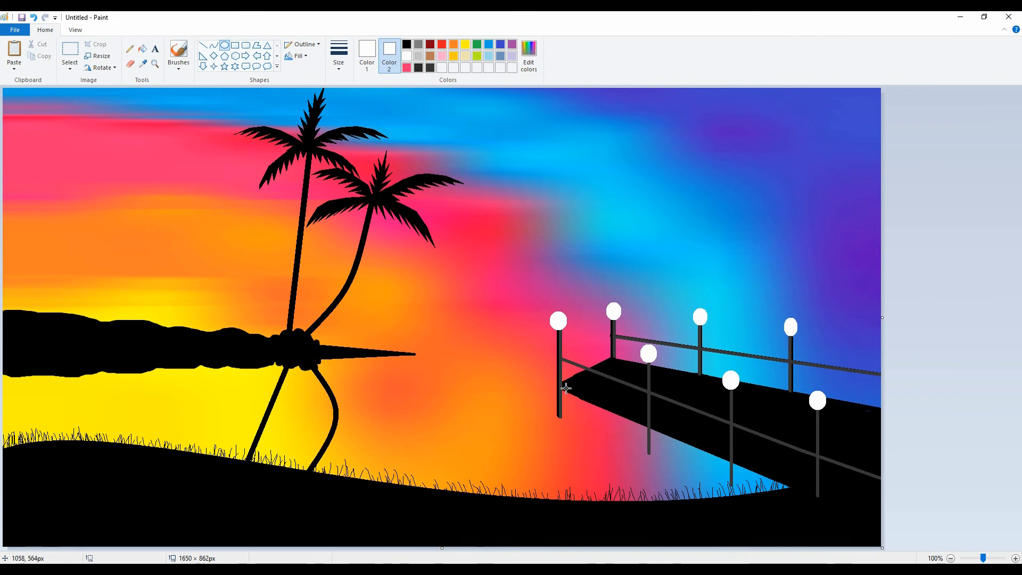
Step: Trace the pier deck's front, back and far-end edges with lines in the custom dark grey
click(418, 68)
click(202, 45)
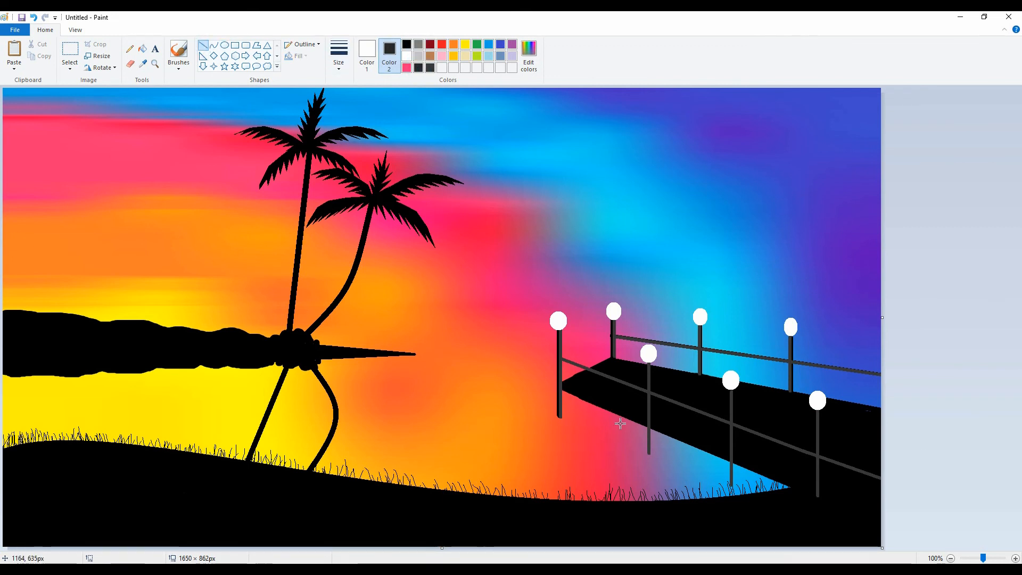
drag(563, 389, 794, 487)
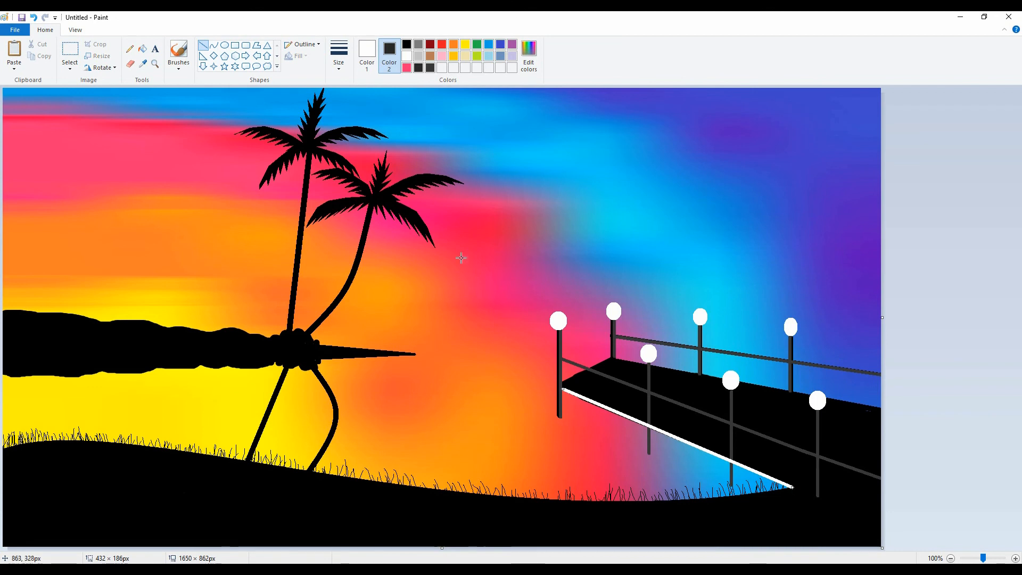
click(366, 53)
click(430, 67)
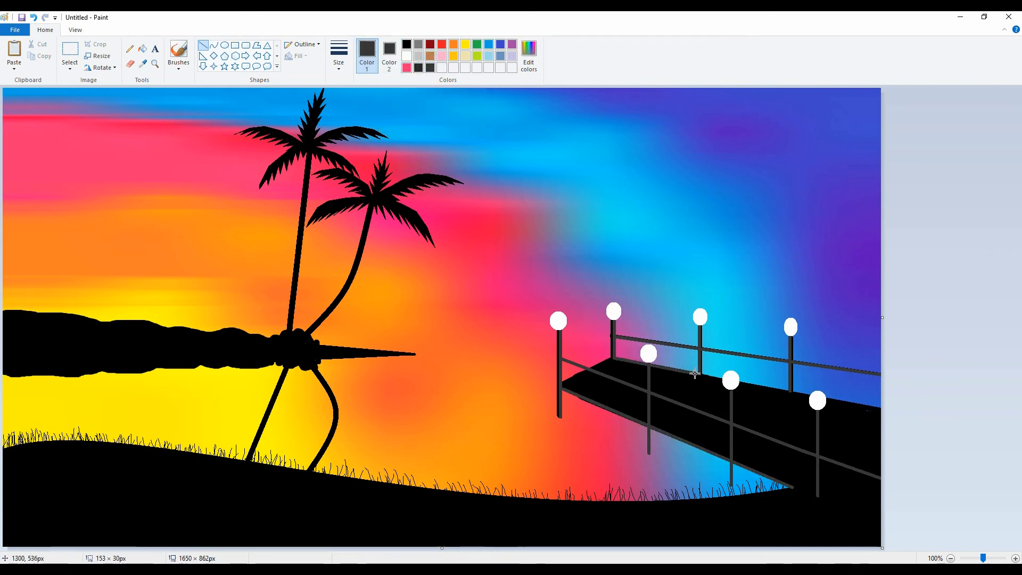
drag(614, 360, 882, 408)
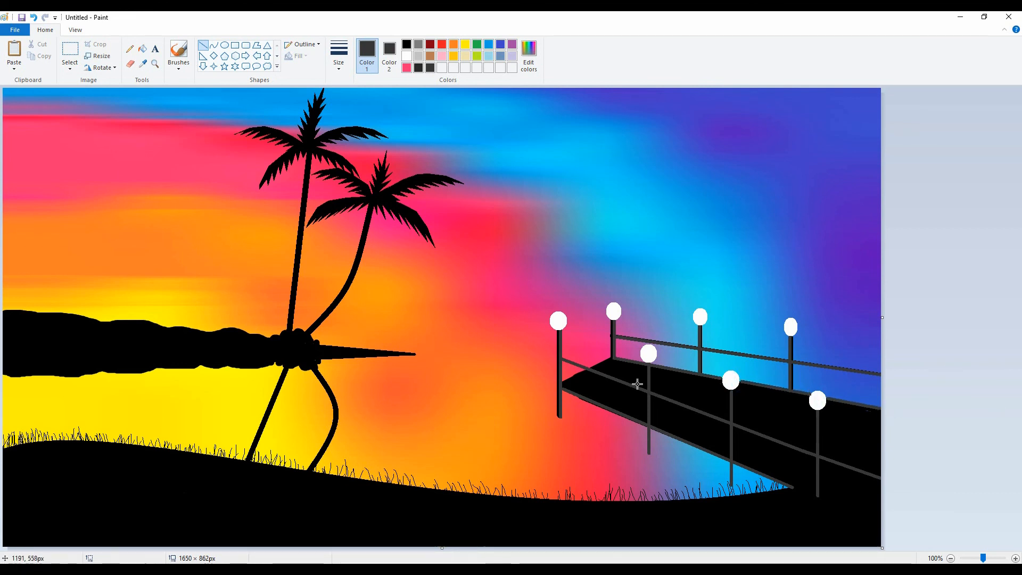
drag(610, 355, 563, 381)
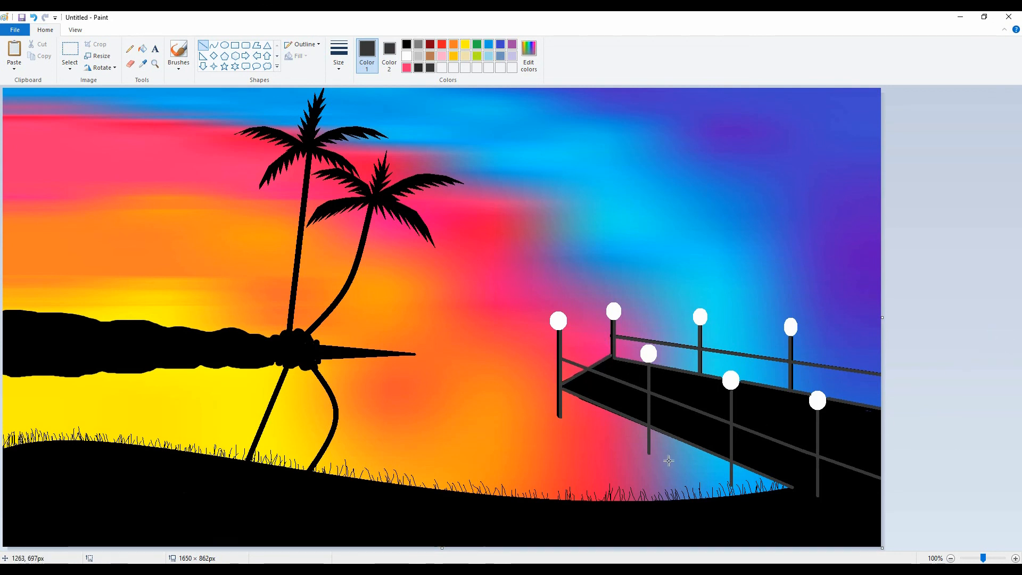
Step: Draw three slanted dark grey lines across the deck from the front edge to the back edge, the first about 107 × 77 px
drag(614, 411, 671, 370)
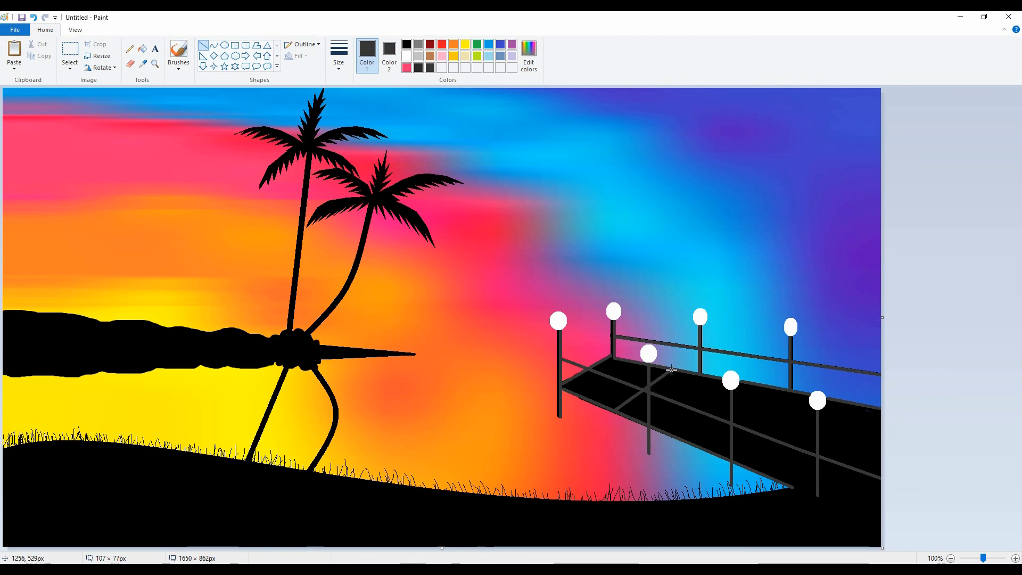
mouse_move(678, 437)
mouse_down()
mouse_move(752, 389)
mouse_move(731, 392)
mouse_up()
drag(749, 469, 799, 405)
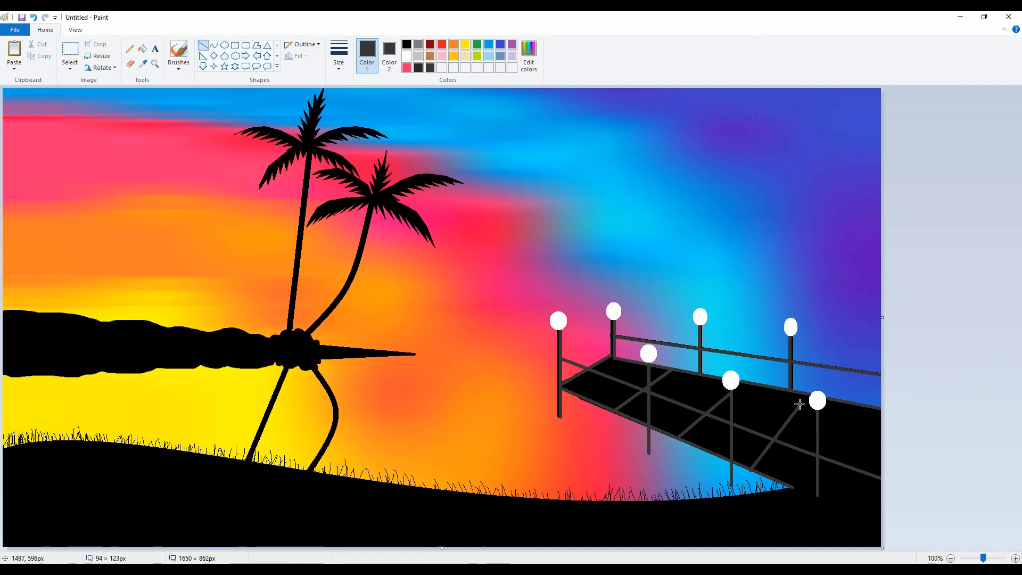
drag(797, 487, 850, 421)
key(ctrl+z)
Step: Extend the deck's front edge line to the canvas's right edge and add a fourth slanted cross line about 101 × 174 px
drag(790, 485, 884, 523)
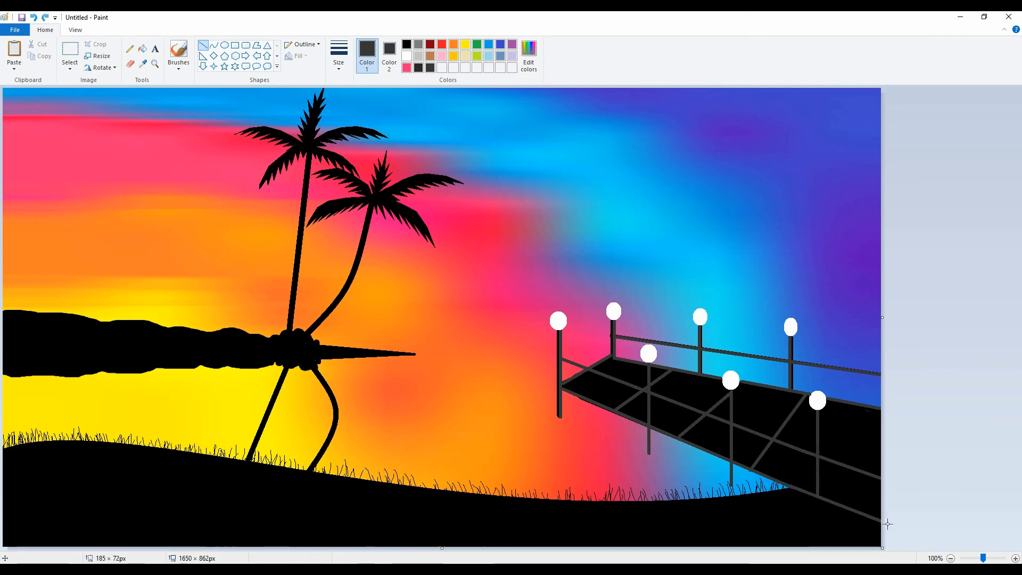
click(950, 484)
drag(832, 501, 882, 416)
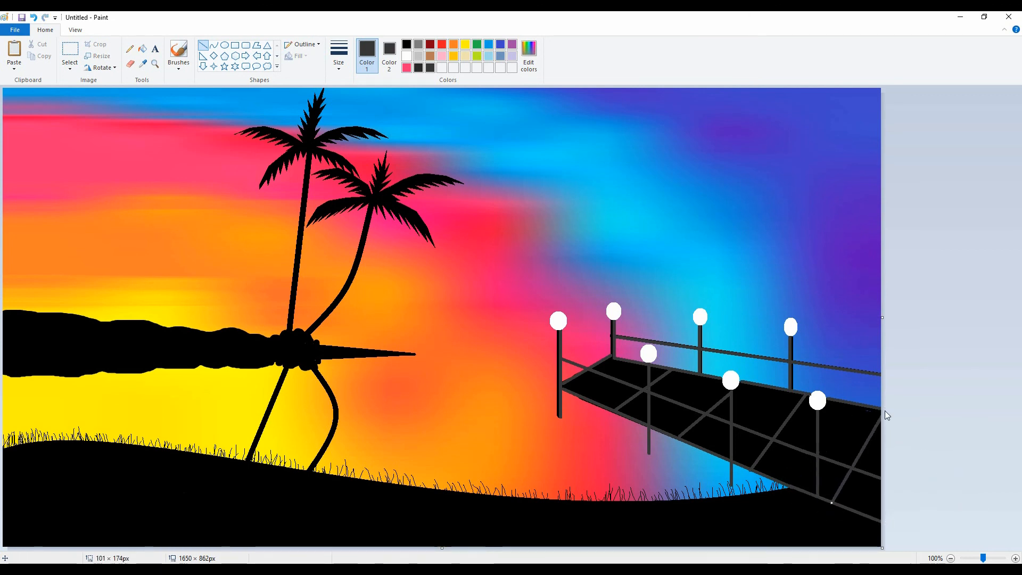
click(969, 439)
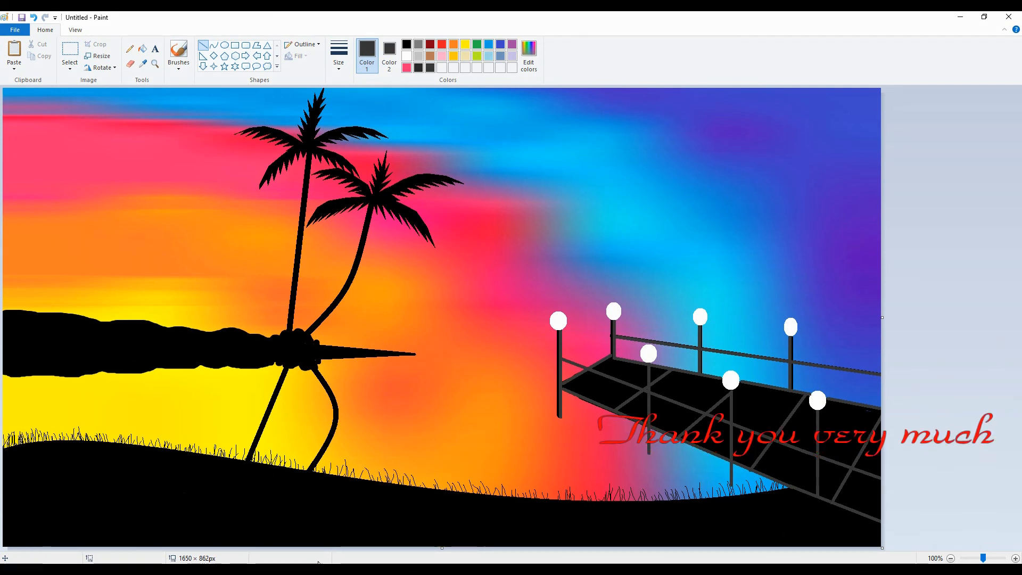
Step: Scribble small gold water ripples with the Pencil around the bases of the front corner post and the two front posts beside it
click(457, 57)
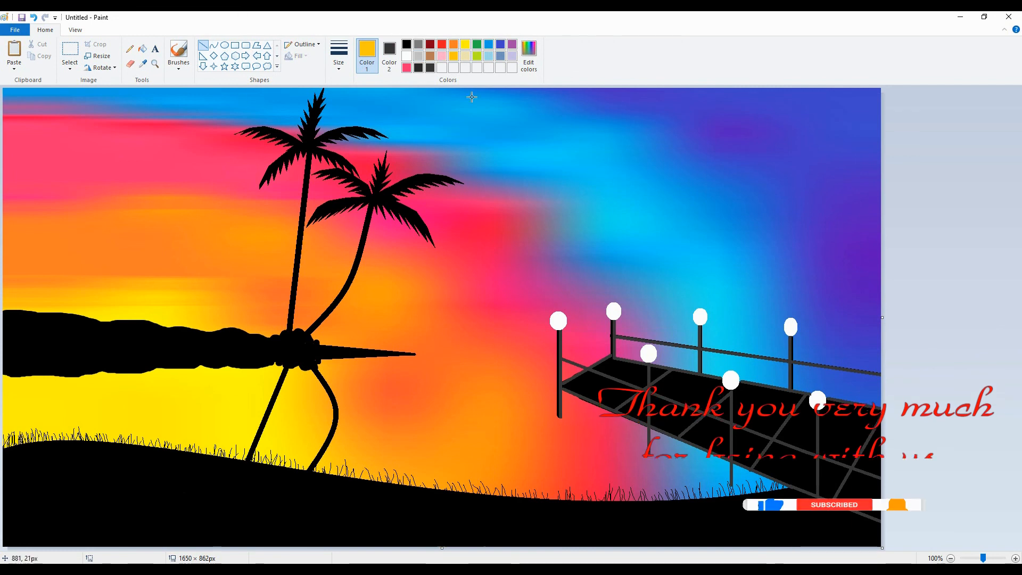
click(129, 48)
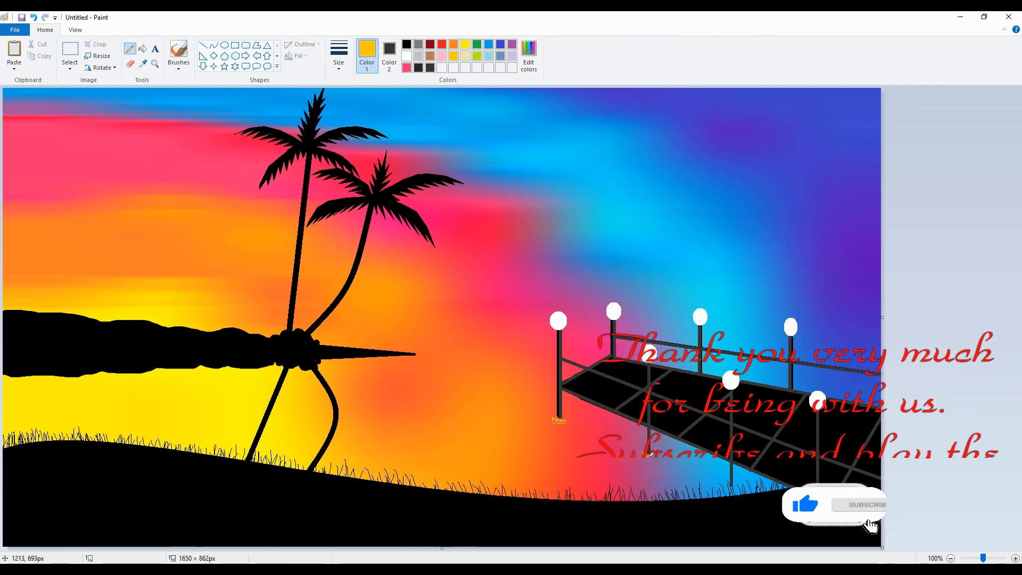
drag(655, 459, 643, 457)
drag(721, 488, 734, 491)
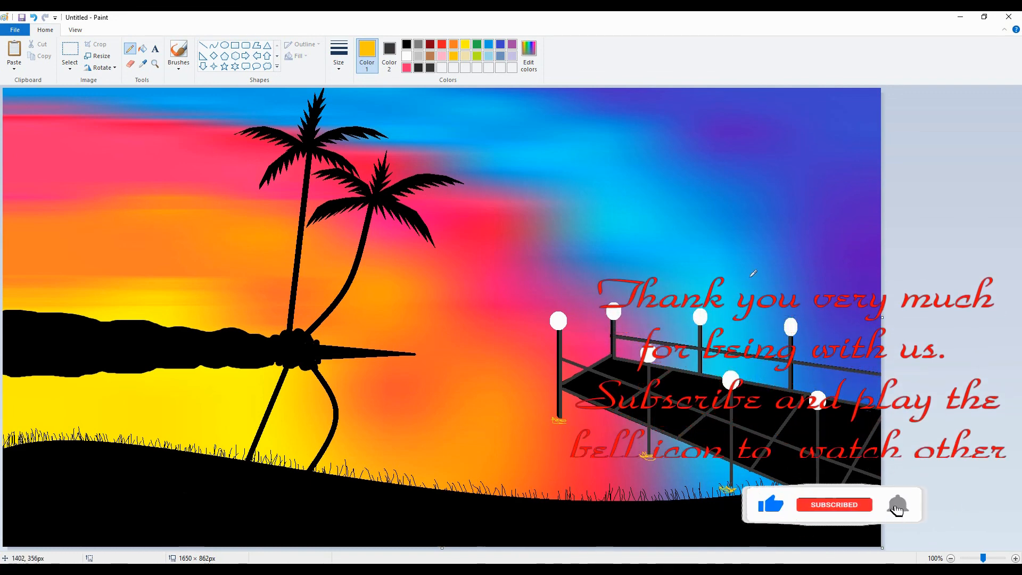